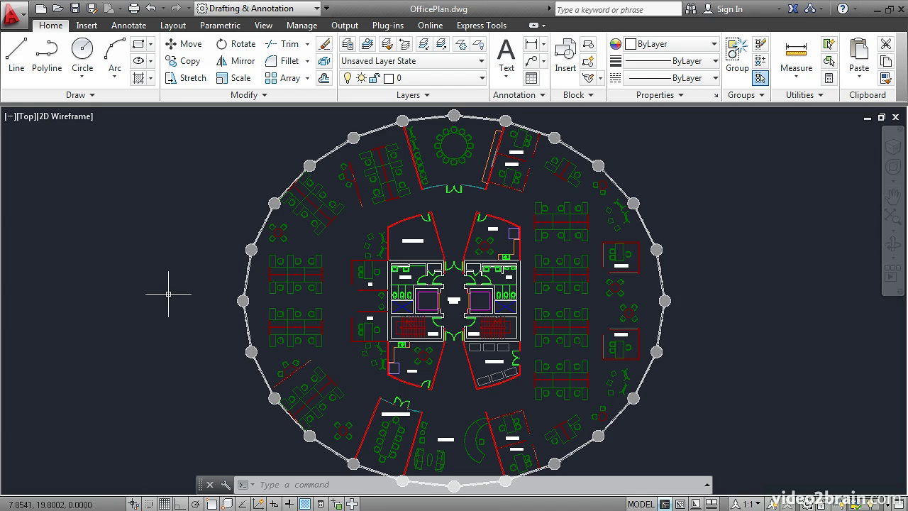
- Open the drawing units settings and set the length precision to 0'-0 1/2"
{"action": "type", "text": "UN"}
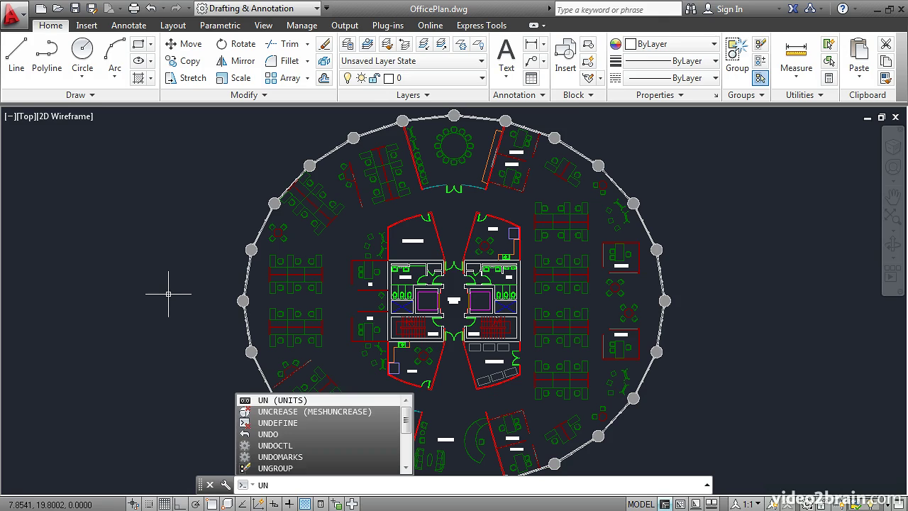
{"action": "key", "text": "Return"}
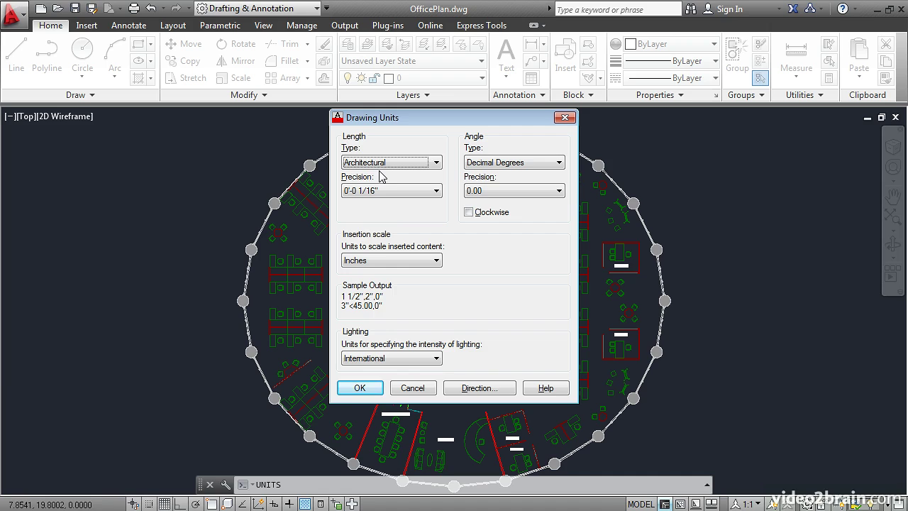
{"action": "left_click", "coordinate": [387, 191]}
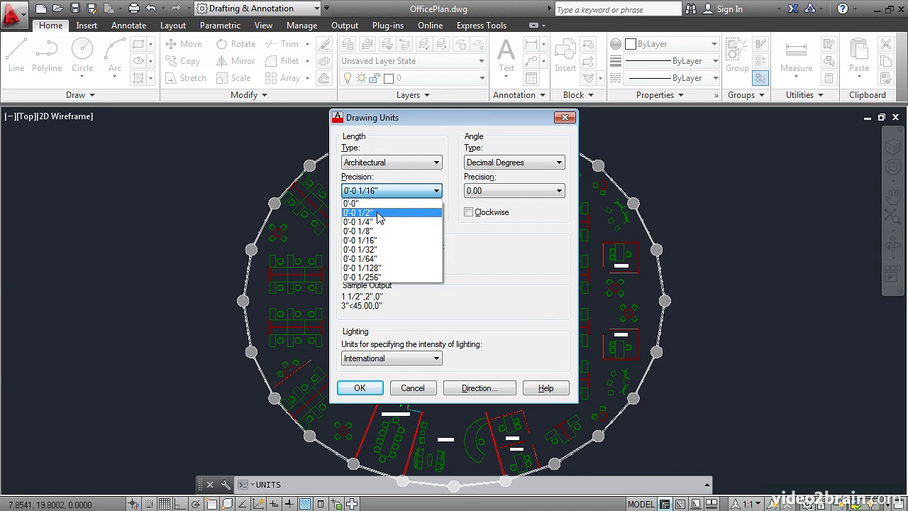
{"action": "left_click", "coordinate": [378, 214]}
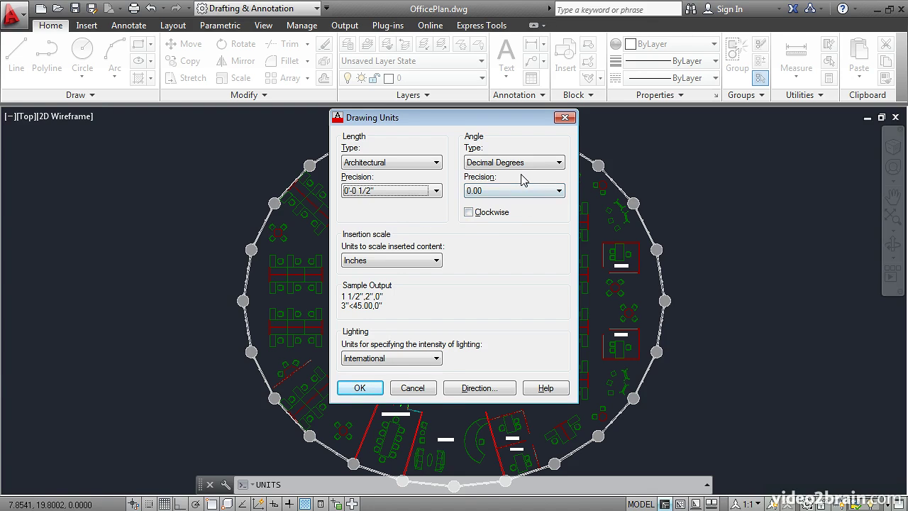
- Try Surveyor's Units with a North base angle, and restore East and Decimal Degrees for the angle settings
{"action": "left_click", "coordinate": [547, 162]}
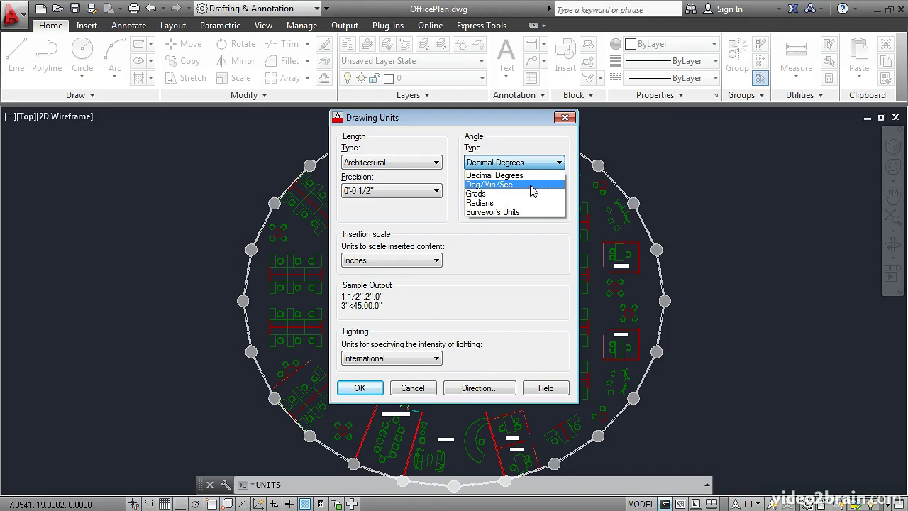
{"action": "left_click", "coordinate": [528, 212]}
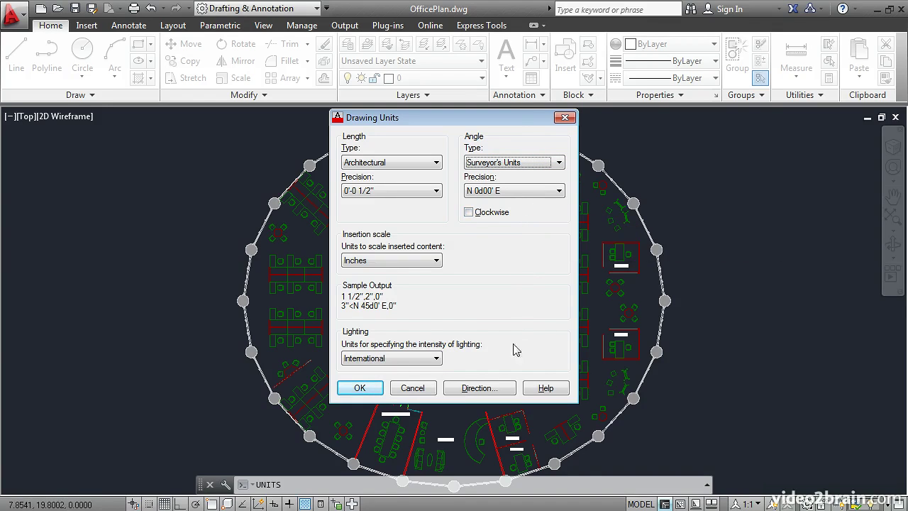
{"action": "left_click", "coordinate": [479, 392]}
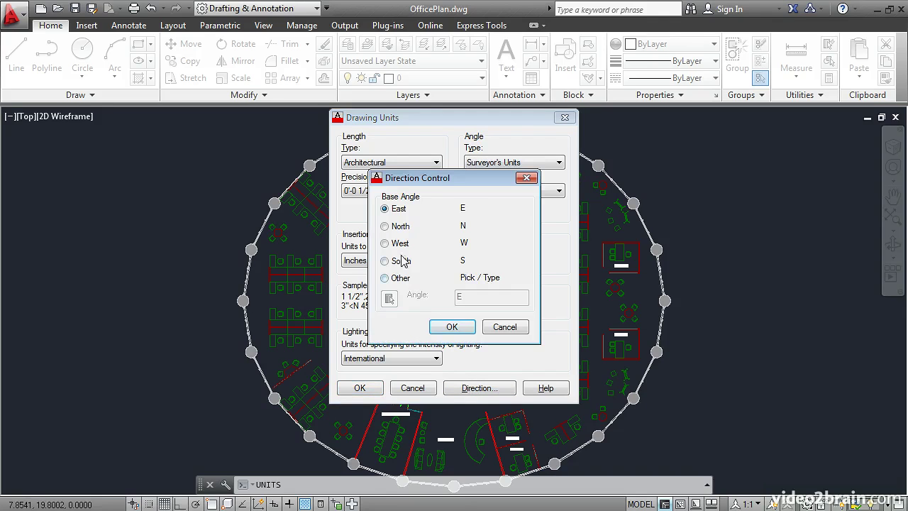
{"action": "left_click", "coordinate": [385, 227]}
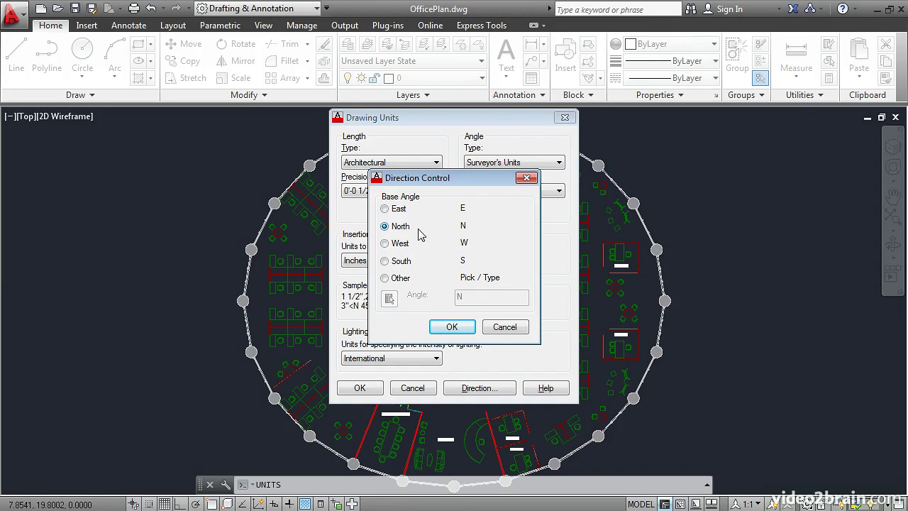
{"action": "left_click", "coordinate": [385, 210]}
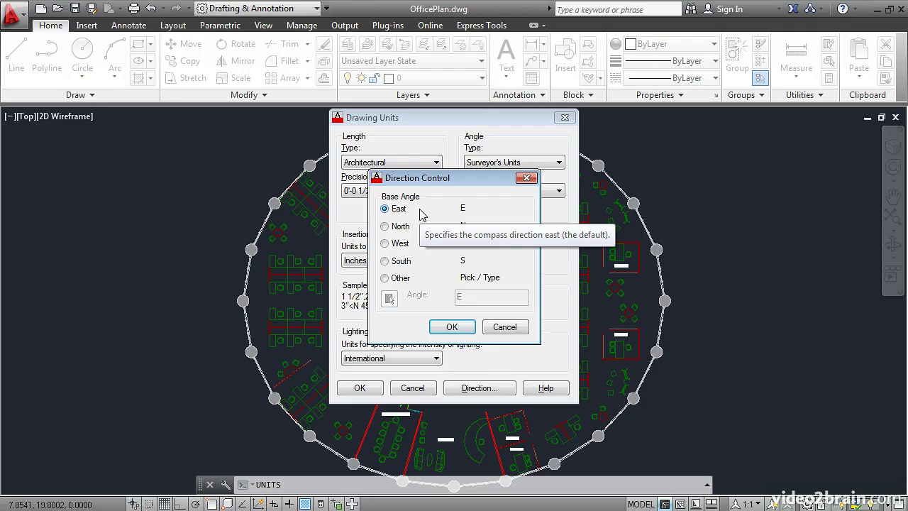
{"action": "left_click", "coordinate": [449, 327]}
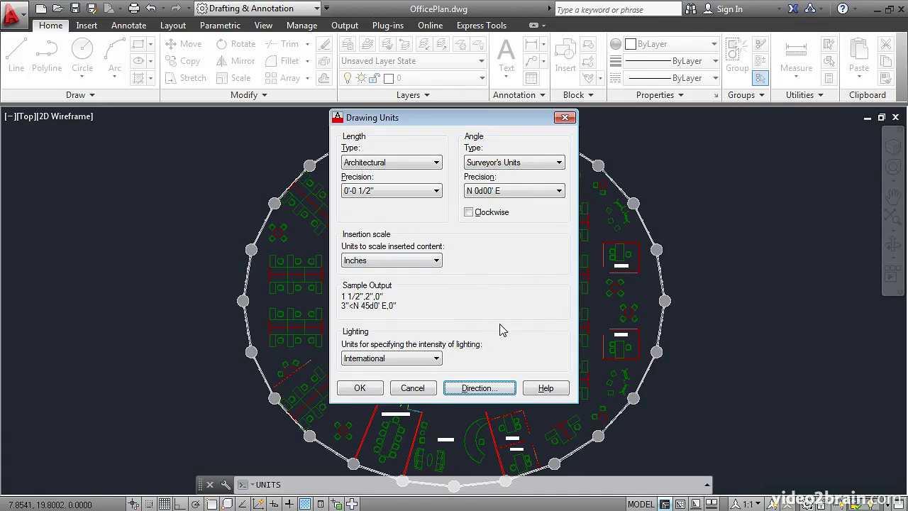
{"action": "left_click", "coordinate": [522, 163]}
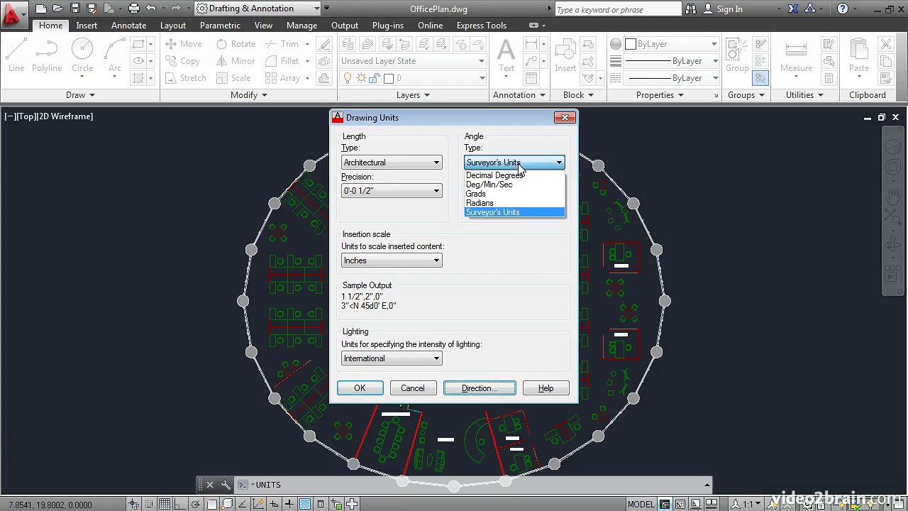
{"action": "left_click", "coordinate": [517, 176]}
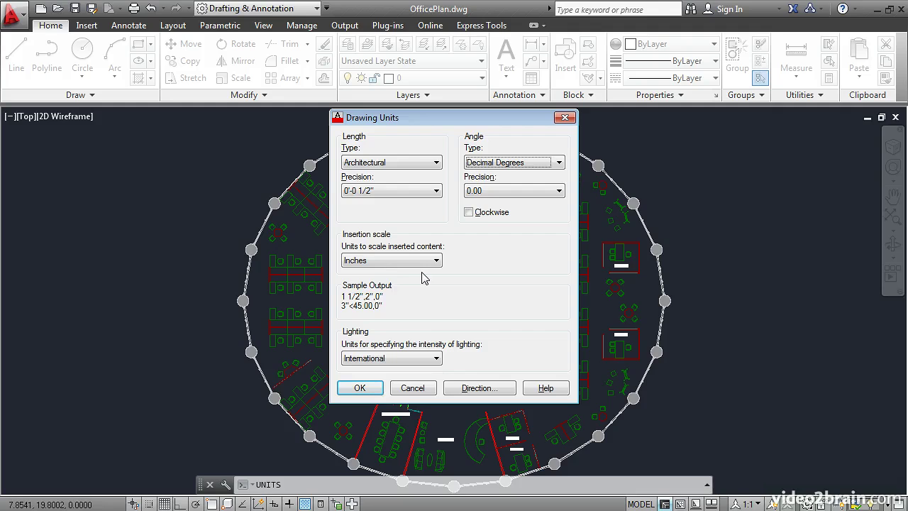
- Review the insertion scale description and the lighting unit options, and accept the drawing units settings
{"action": "mouse_move", "coordinate": [362, 270]}
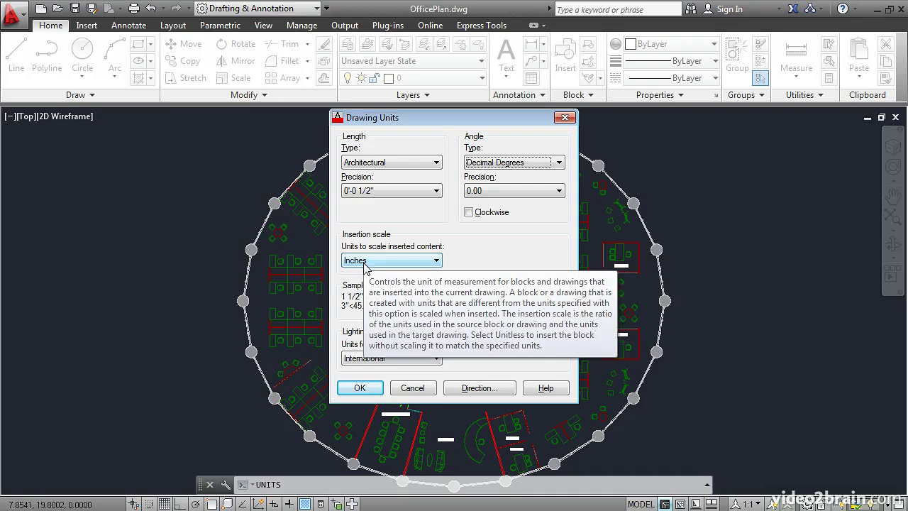
{"action": "left_click", "coordinate": [435, 359]}
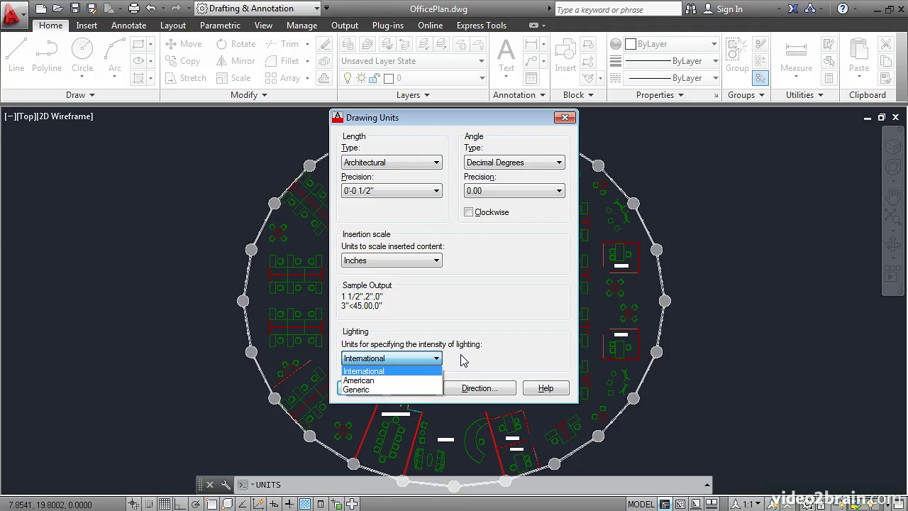
{"action": "left_click", "coordinate": [461, 360]}
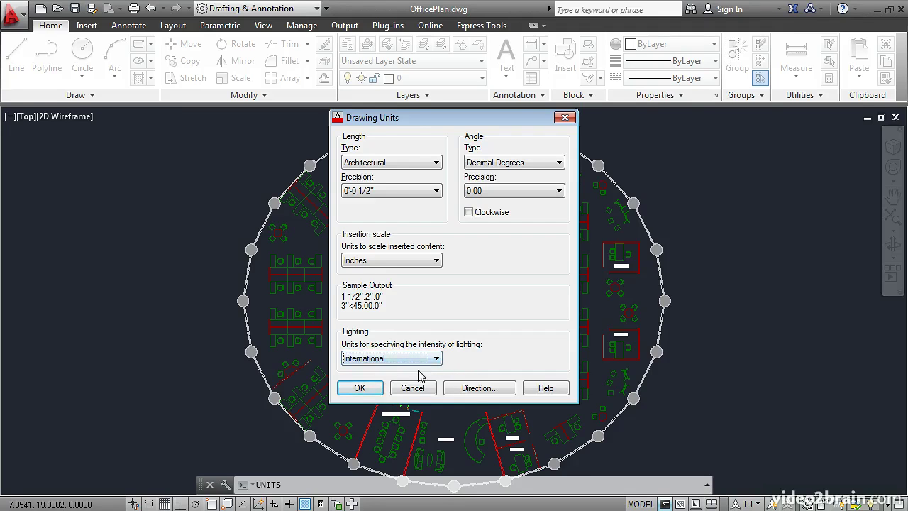
{"action": "left_click", "coordinate": [372, 394]}
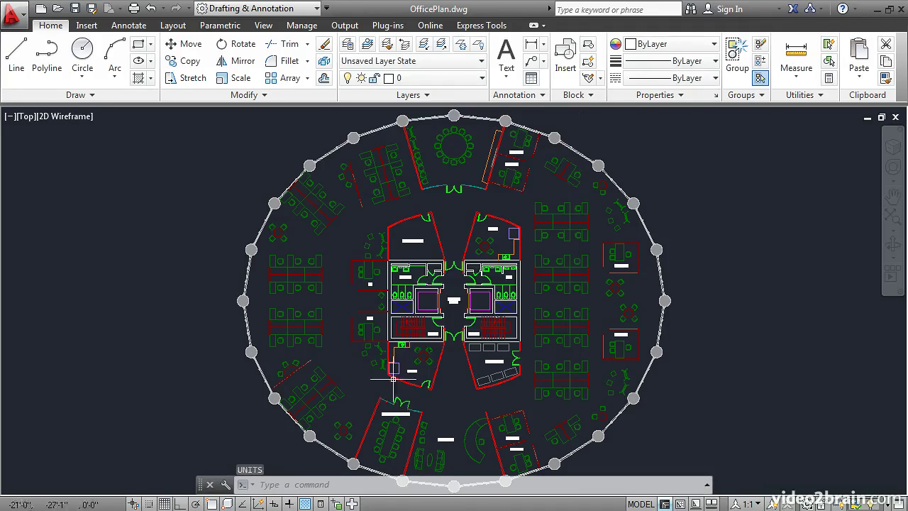
- Draw a single 3'6-1/2" line sloping upward in the lobby between the Stair A and Stair B doors
{"action": "scroll", "coordinate": [451, 326], "scroll_direction": "up", "scroll_amount": 5}
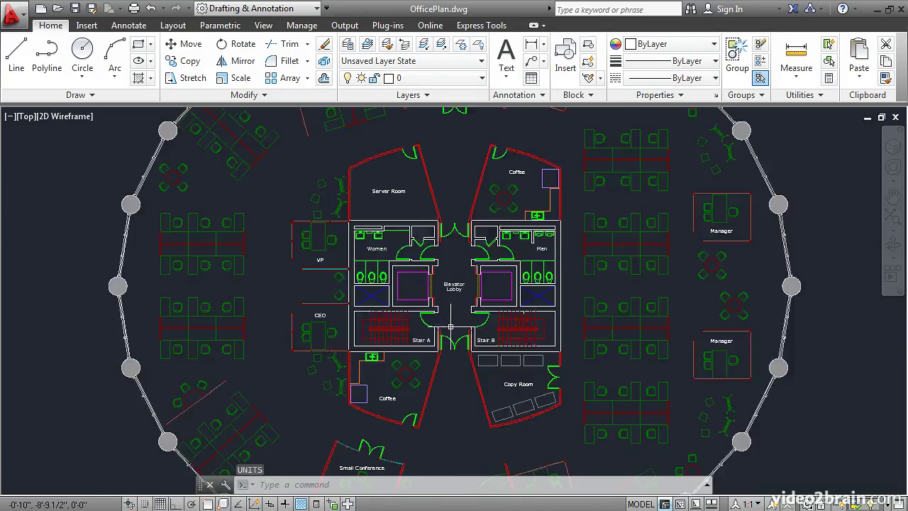
{"action": "scroll", "coordinate": [452, 323], "scroll_direction": "up", "scroll_amount": 4}
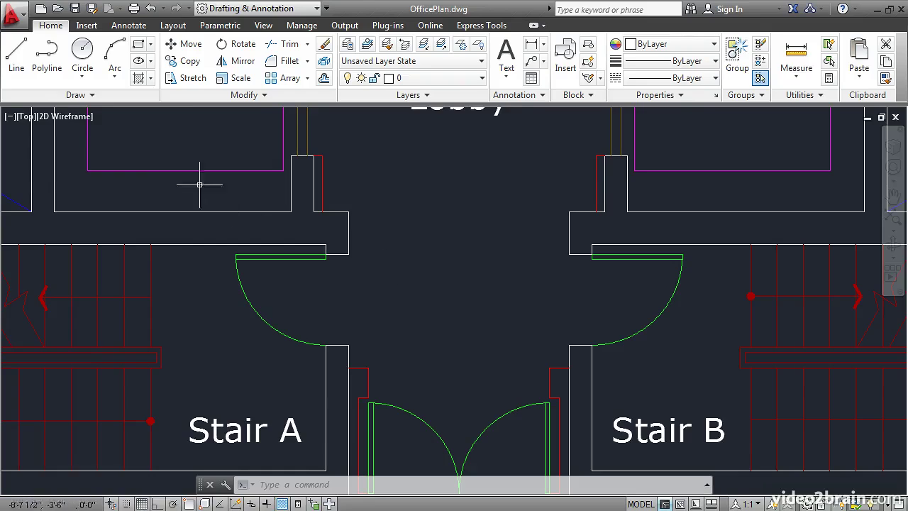
{"action": "left_click", "coordinate": [17, 60]}
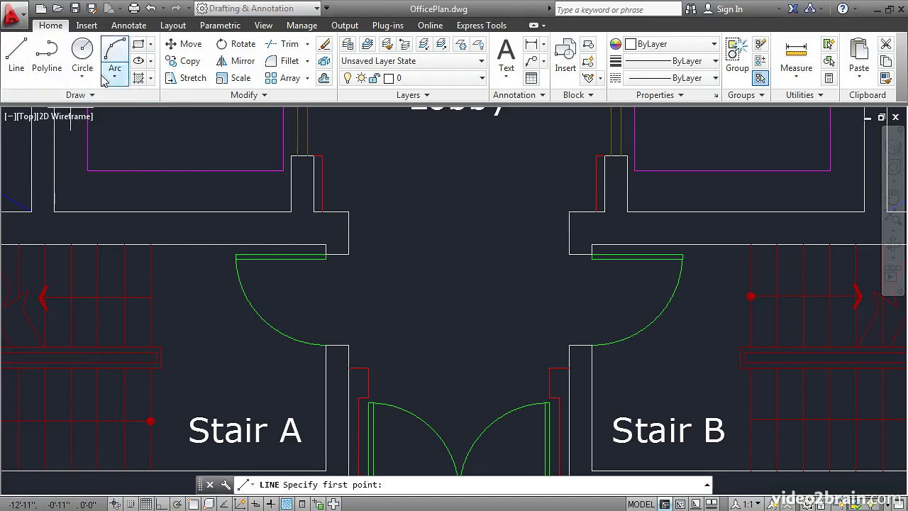
{"action": "left_click", "coordinate": [387, 278]}
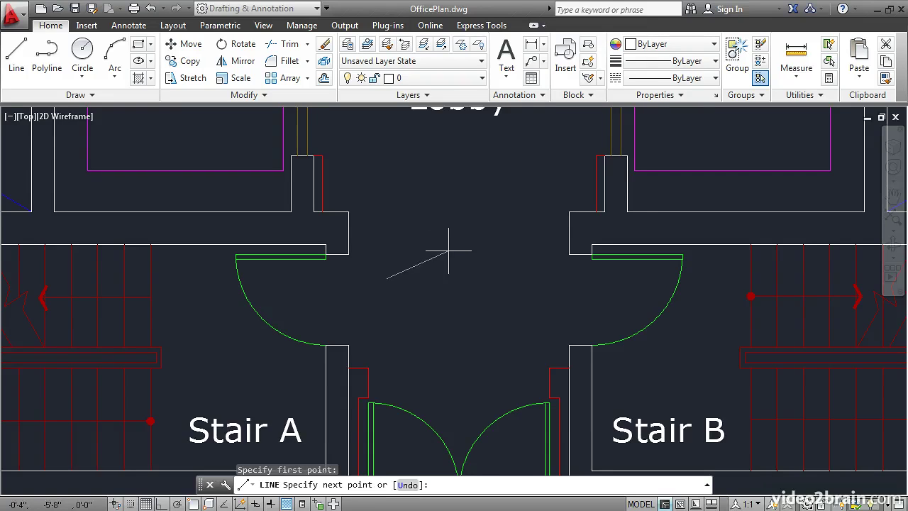
{"action": "type", "text": "3"}
{"action": "type", "text": "'6-1/2"}
{"action": "key", "text": "Return"}
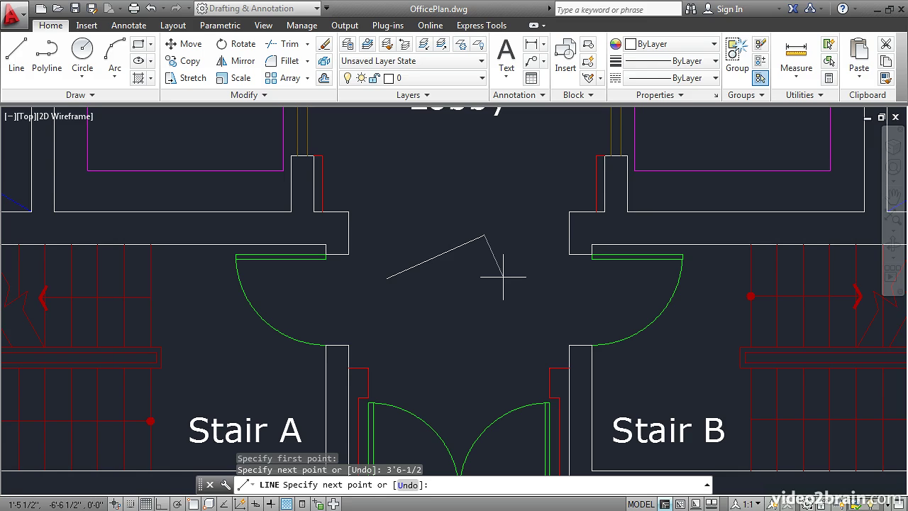
{"action": "key", "text": "Return"}
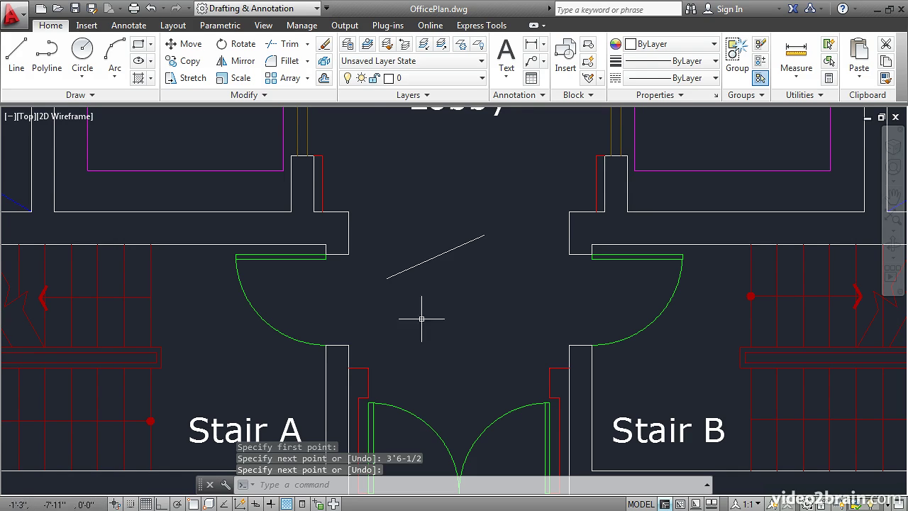
- Draw a second line below the first one, sloping slightly downward, with its length entered as 3'6.5"
{"action": "key", "text": "Return"}
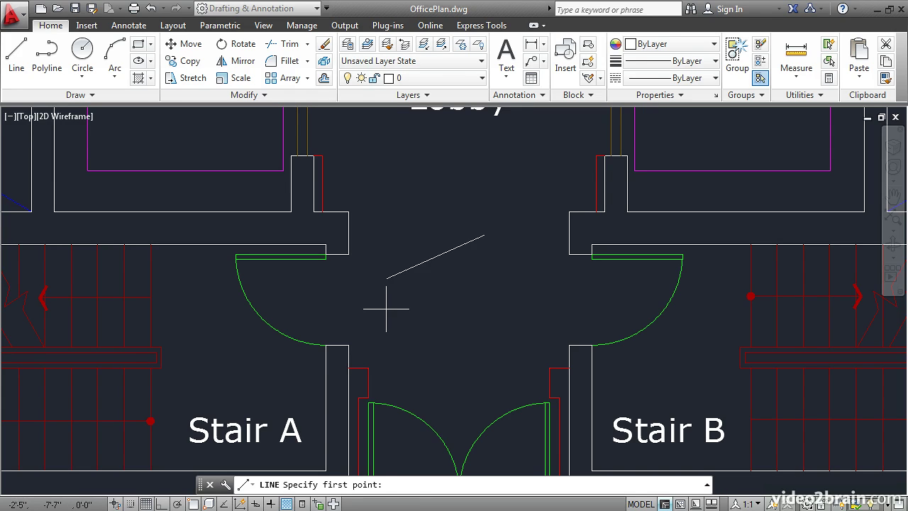
{"action": "left_click", "coordinate": [386, 308]}
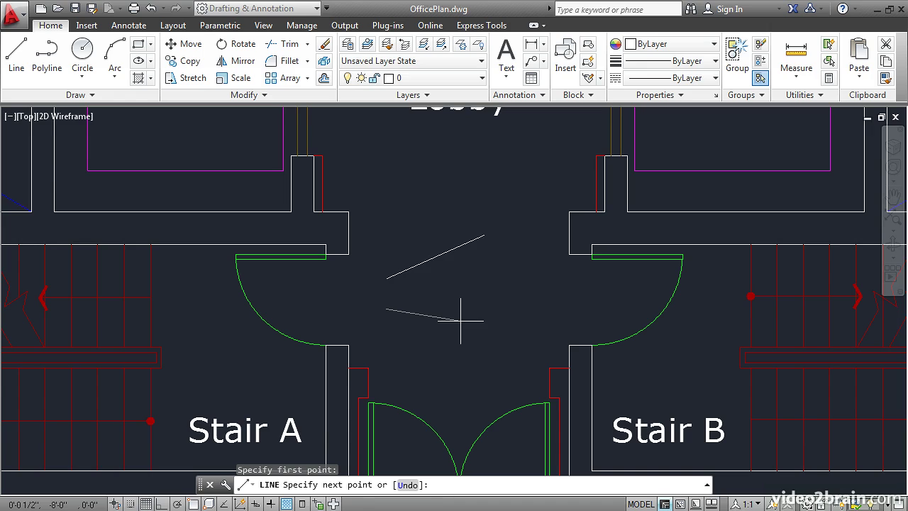
{"action": "type", "text": "3'6.5"}
{"action": "key", "text": "Return"}
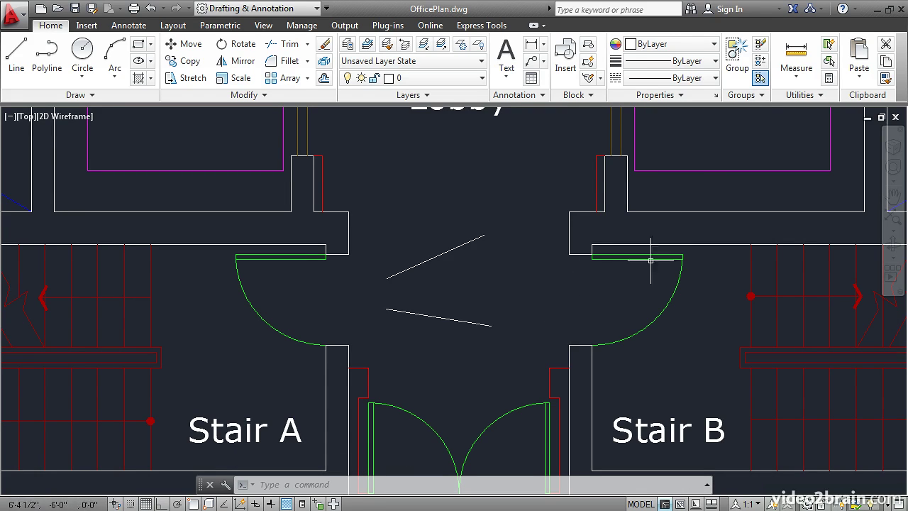
- Turn on object snap and measure the width of the Stair B door opening between its two wall corners
{"action": "left_click", "coordinate": [794, 59]}
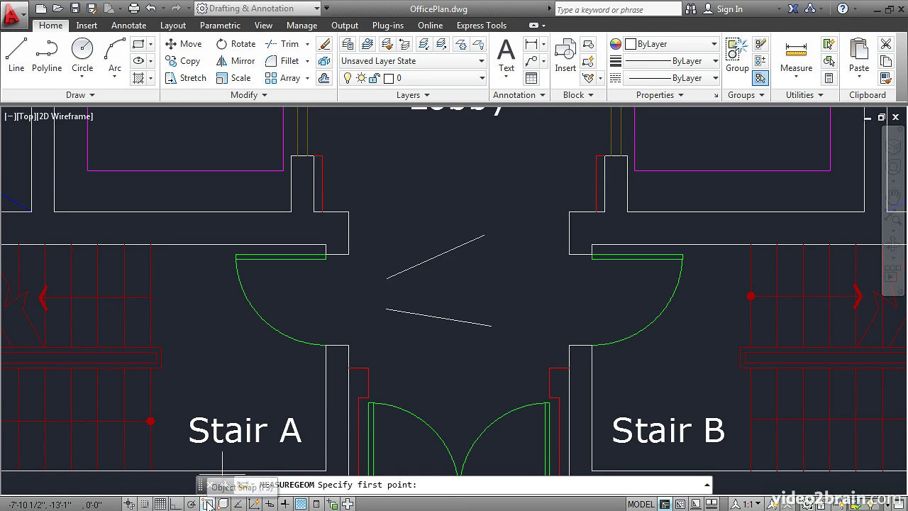
{"action": "left_click", "coordinate": [208, 504]}
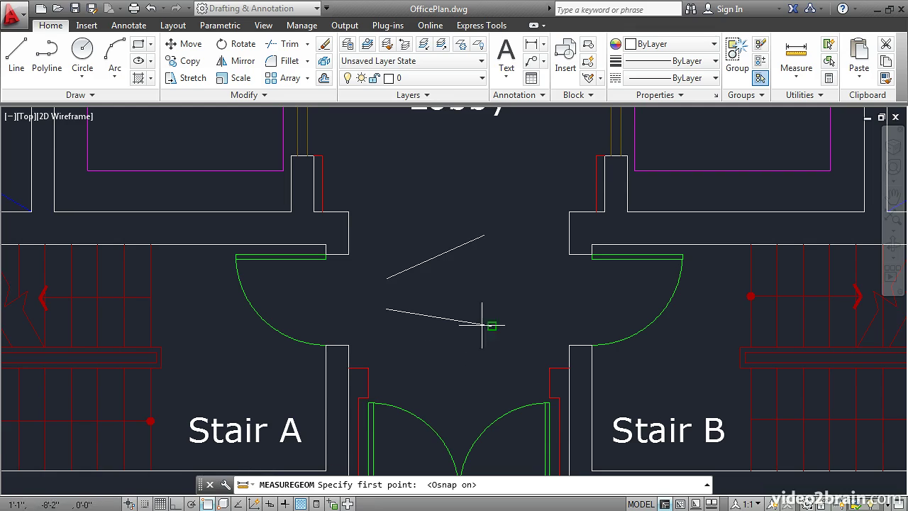
{"action": "left_click", "coordinate": [569, 253]}
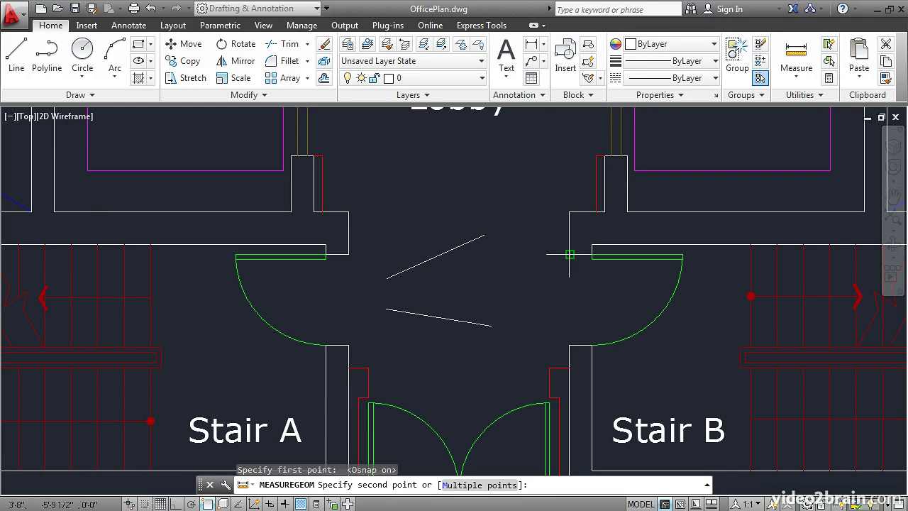
{"action": "left_click", "coordinate": [569, 345]}
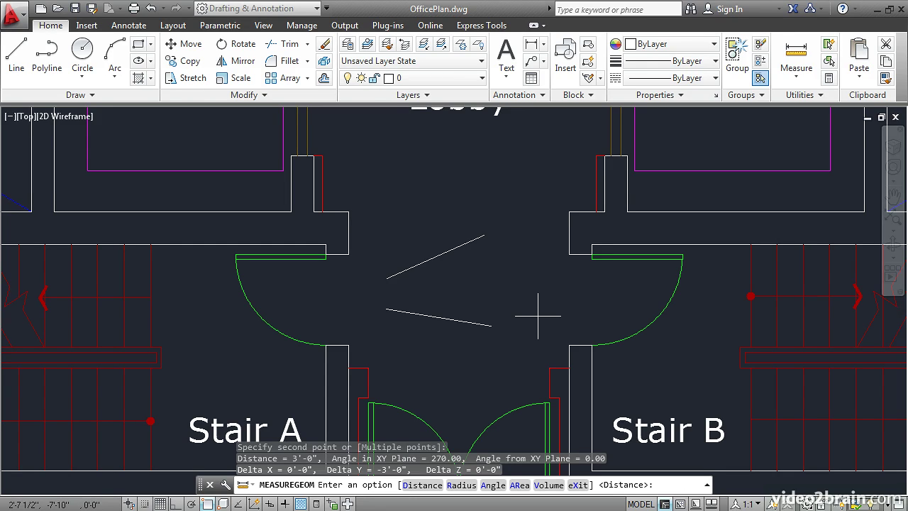
{"action": "type", "text": "un"}
{"action": "key", "text": "Return"}
{"action": "key", "text": "Escape"}
- Set the drawing's length type to Decimal and its insertion scale units to Centimeters
{"action": "type", "text": "un"}
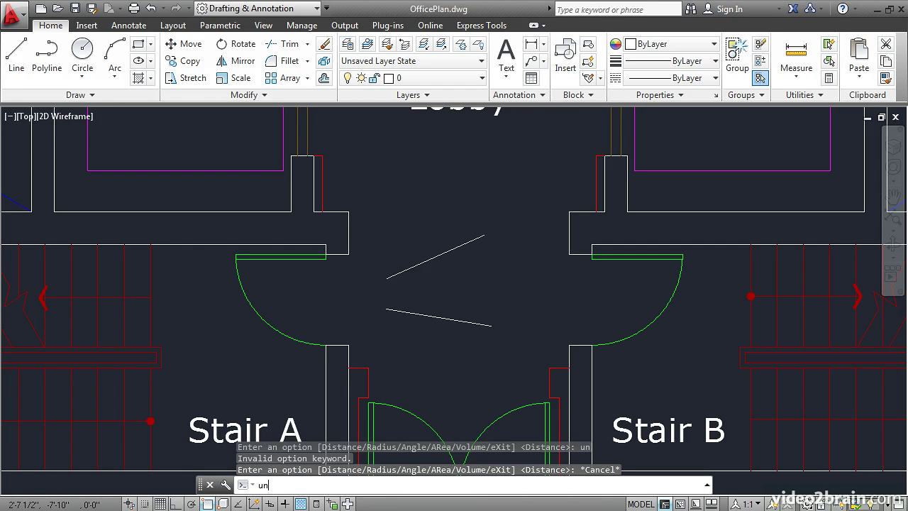
{"action": "key", "text": "Return"}
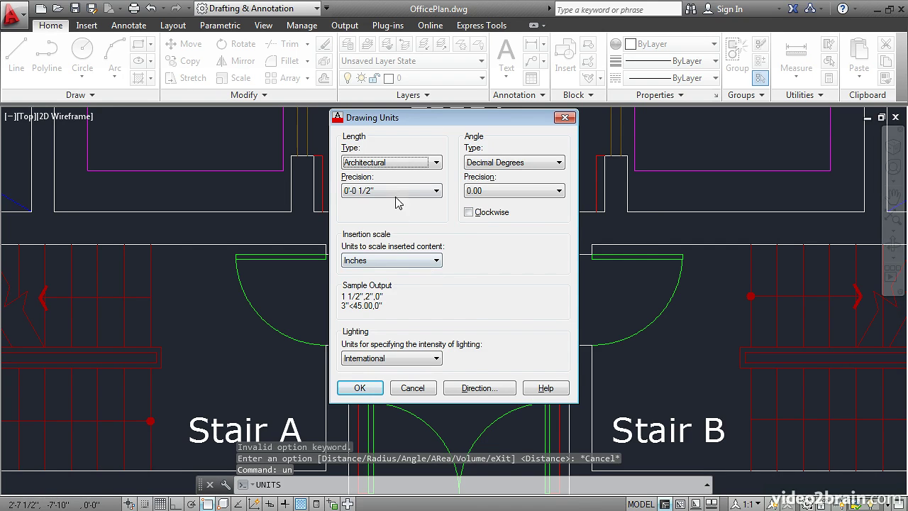
{"action": "left_click", "coordinate": [410, 164]}
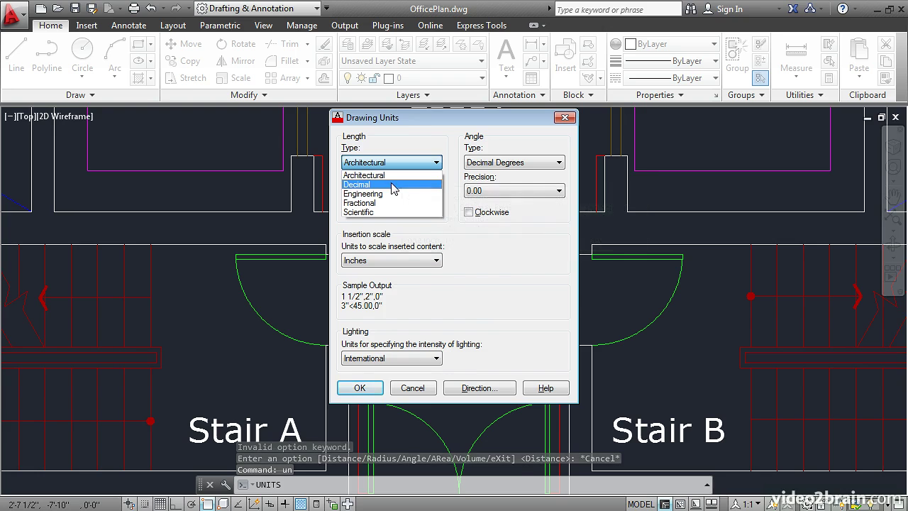
{"action": "left_click", "coordinate": [416, 184]}
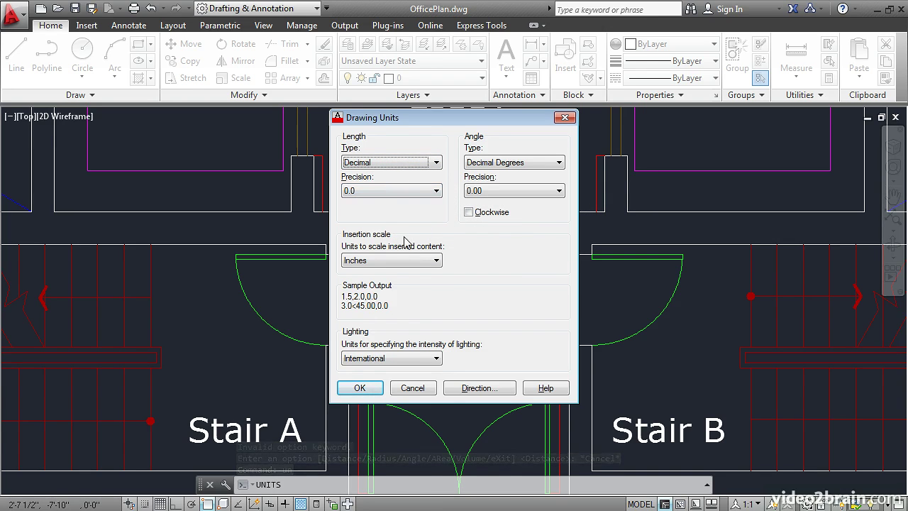
{"action": "left_click", "coordinate": [429, 262]}
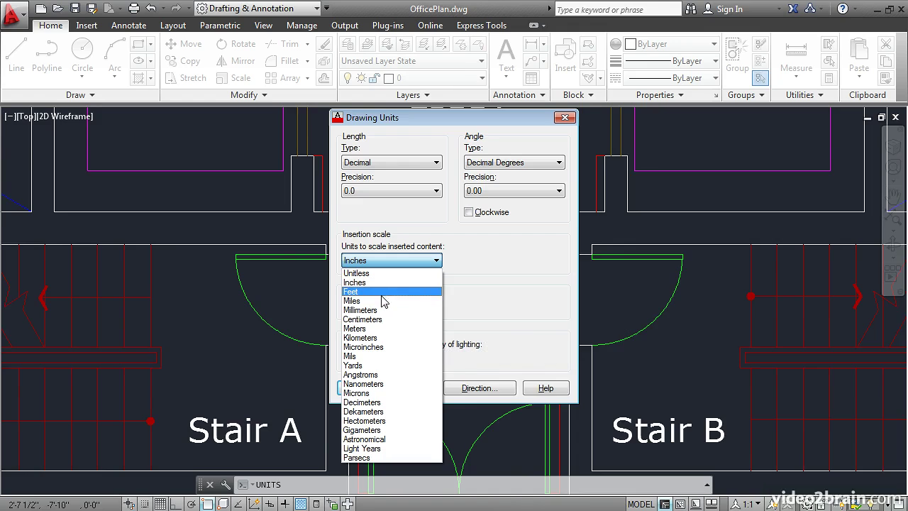
{"action": "left_click", "coordinate": [374, 321]}
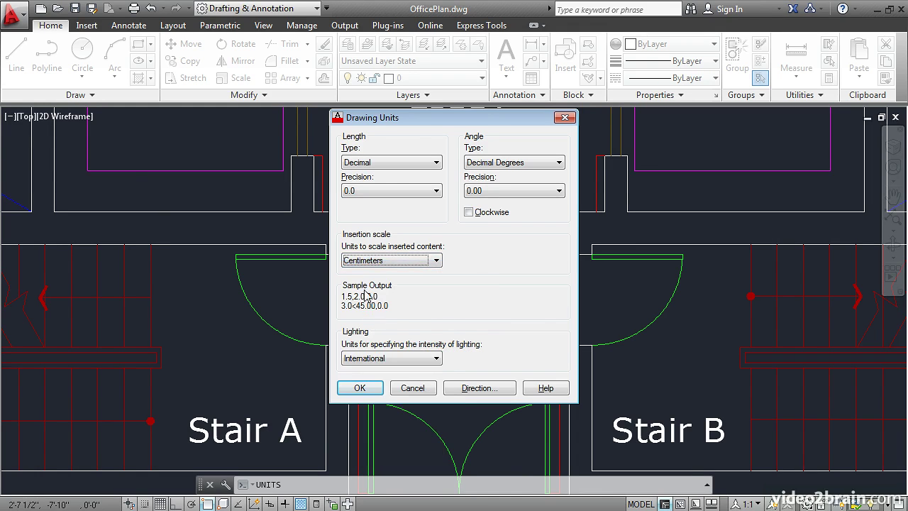
{"action": "left_click", "coordinate": [362, 389]}
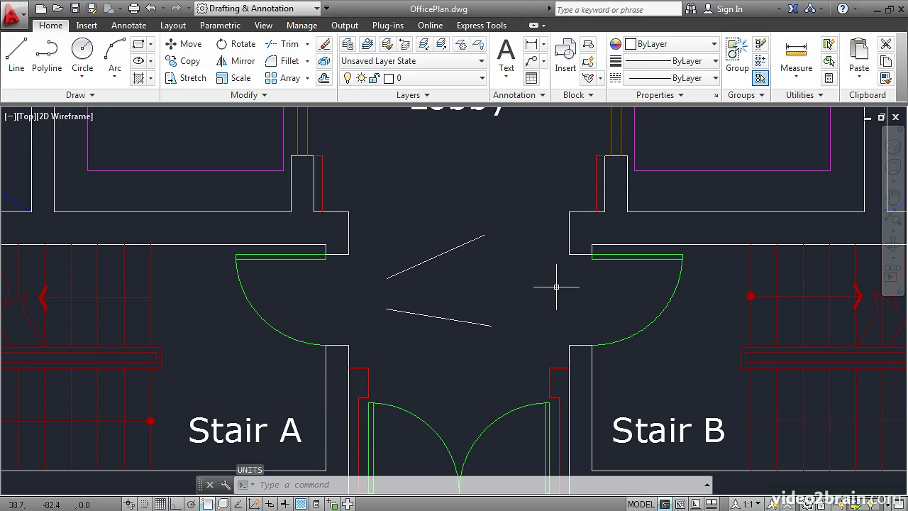
- Measure the width of the Stair B door opening in decimal units between its two wall corners
{"action": "left_click", "coordinate": [795, 53]}
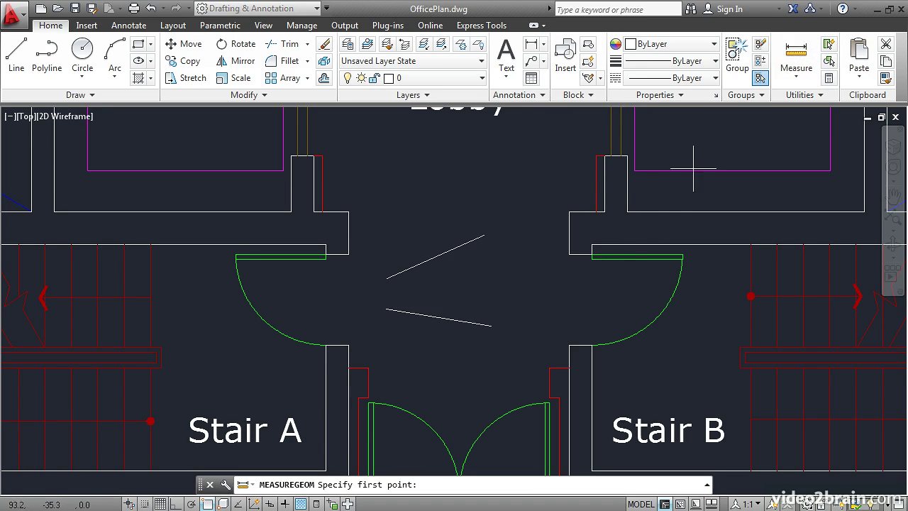
{"action": "left_click", "coordinate": [569, 254]}
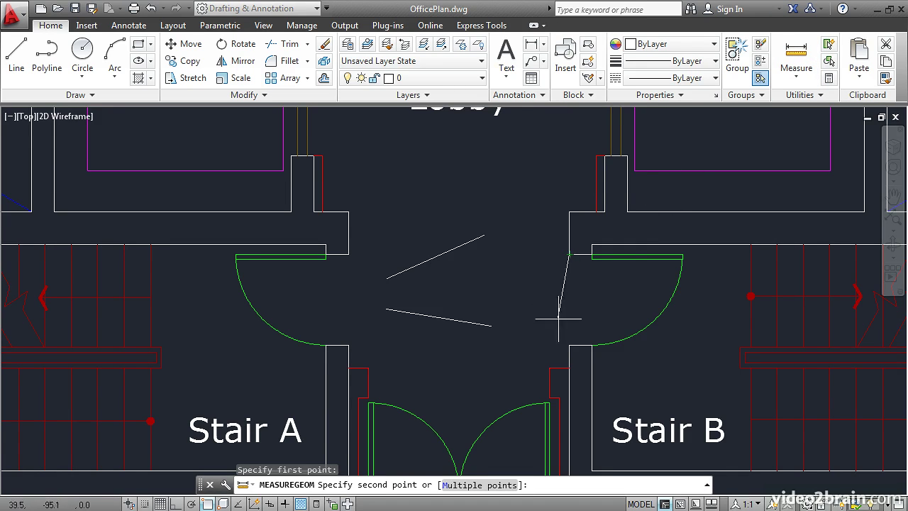
{"action": "left_click", "coordinate": [565, 347]}
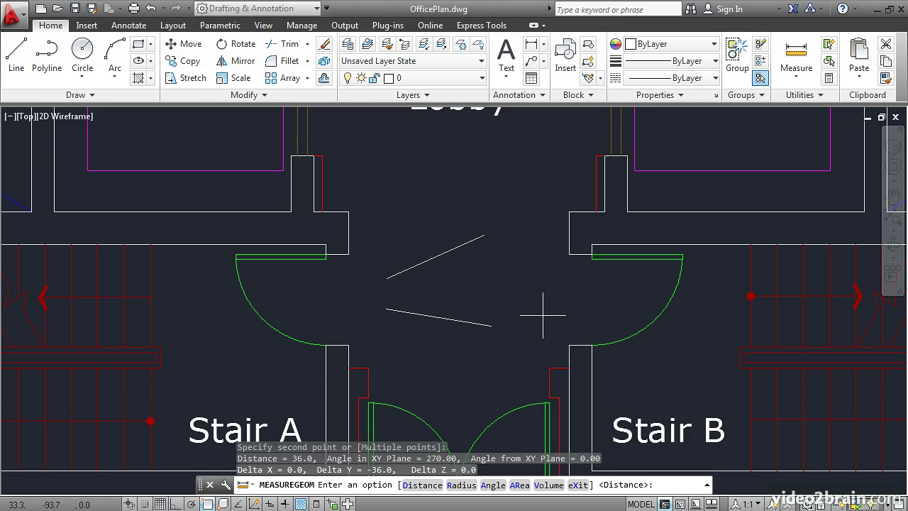
{"action": "key", "text": "Escape"}
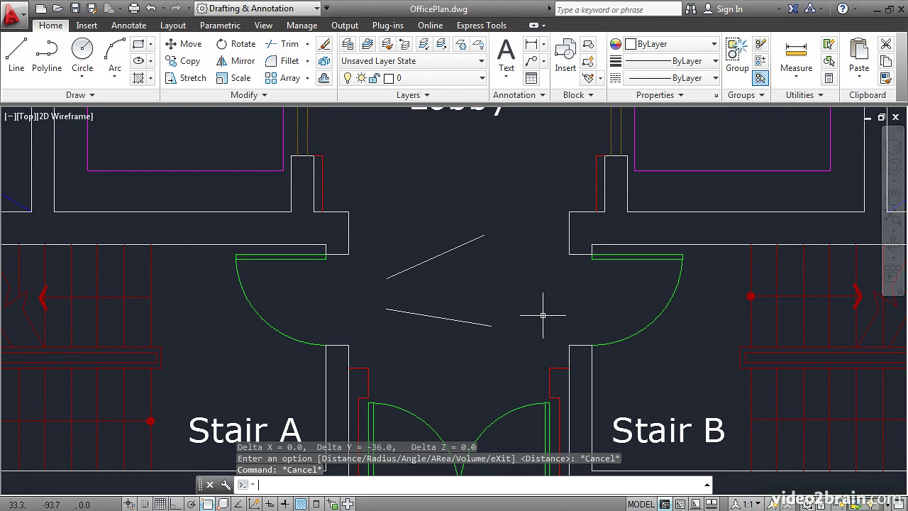
- Scale all objects in the drawing by a factor of 2.54 from base point 0,0
{"action": "left_click", "coordinate": [241, 82]}
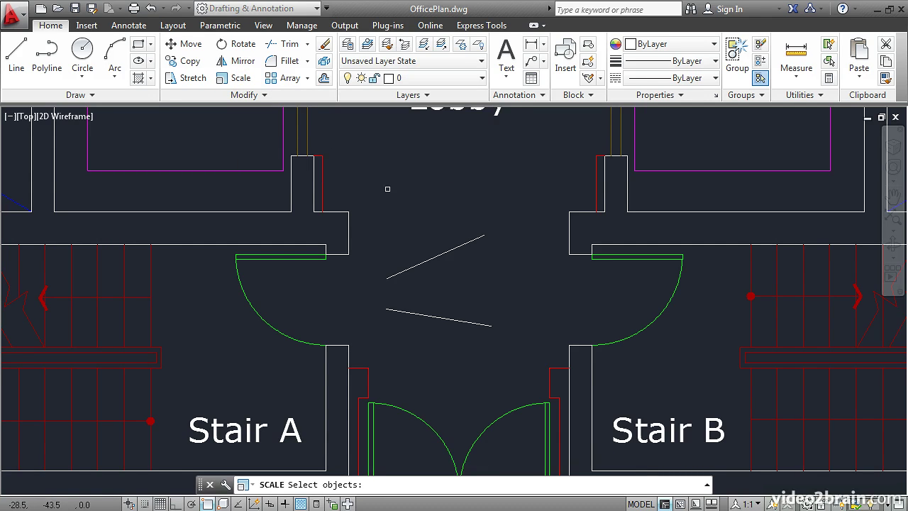
{"action": "type", "text": "all"}
{"action": "key", "text": "Return"}
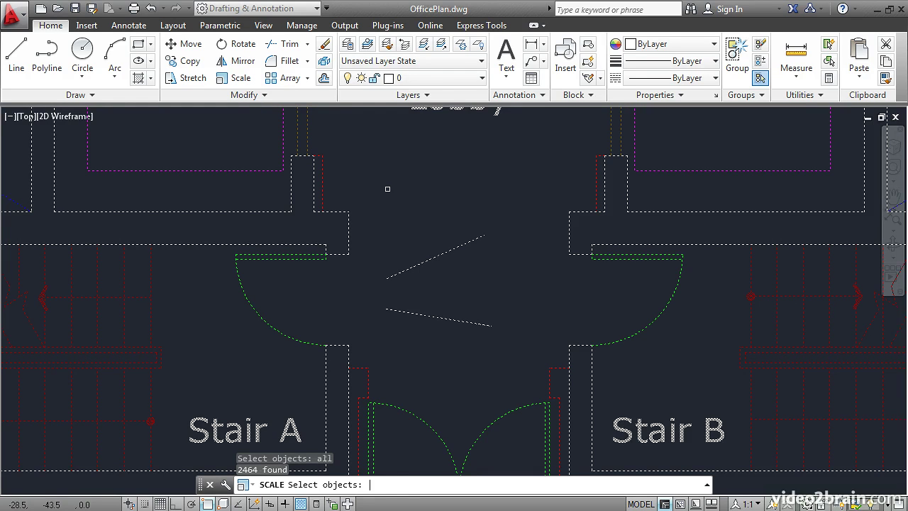
{"action": "key", "text": "Return"}
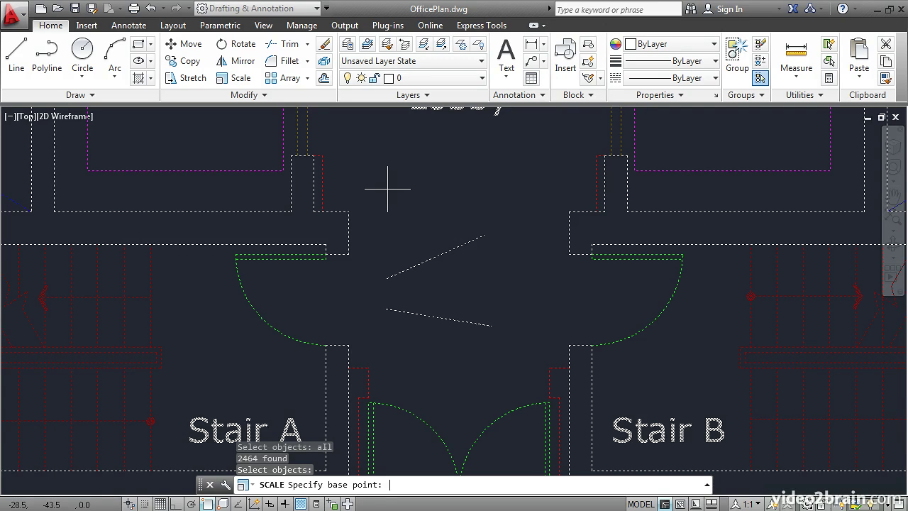
{"action": "type", "text": "0,0"}
{"action": "key", "text": "Return"}
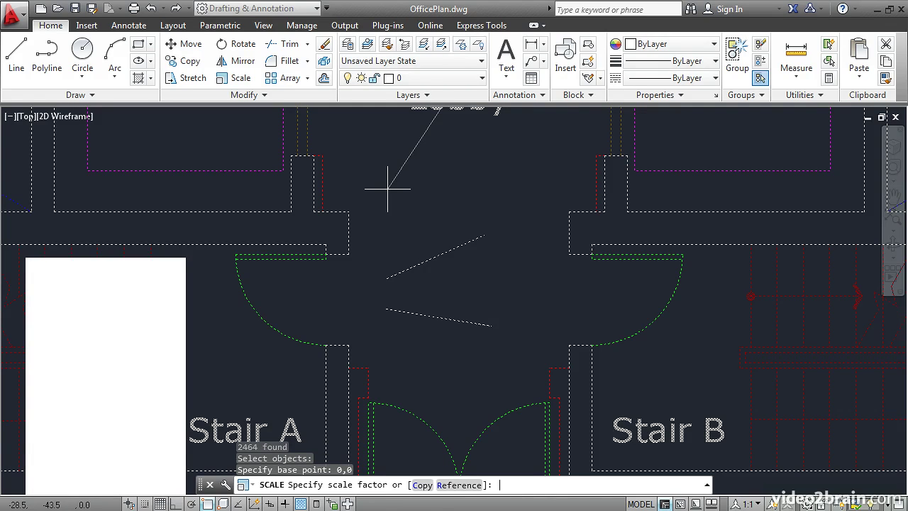
{"action": "type", "text": "2.54"}
{"action": "key", "text": "Return"}
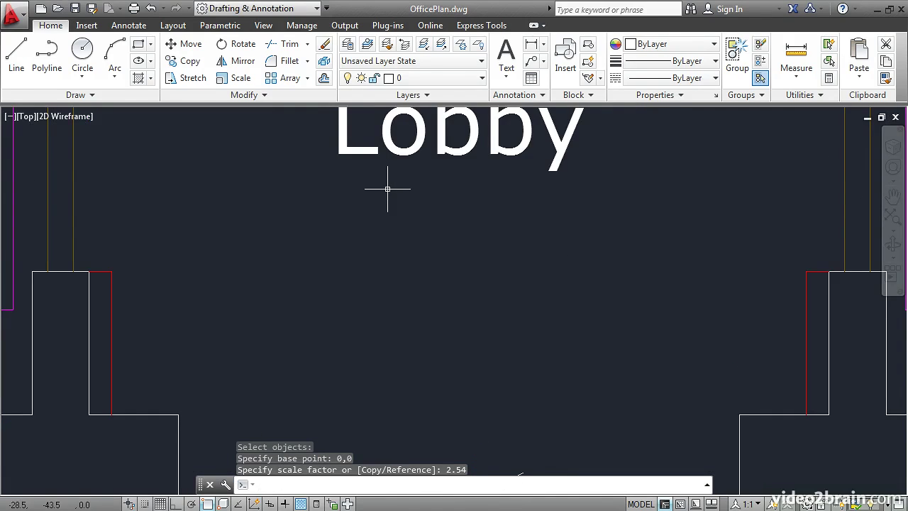
- Measure the scaled Stair B door opening between its upper and lower wall corners
{"action": "middle_click_drag", "start_coordinate": [385, 191], "coordinate": [369, 174]}
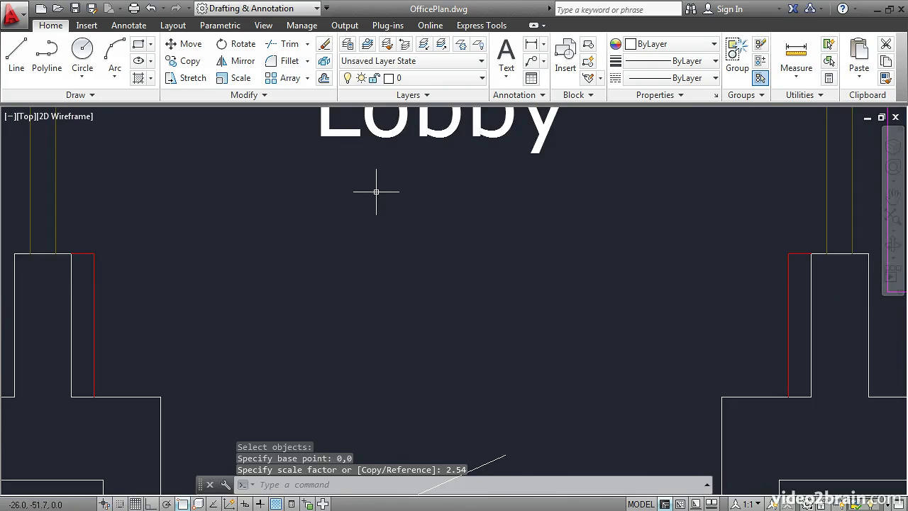
{"action": "scroll", "coordinate": [376, 191], "scroll_direction": "down", "scroll_amount": 3}
{"action": "middle_click_drag", "start_coordinate": [405, 227], "coordinate": [422, 159]}
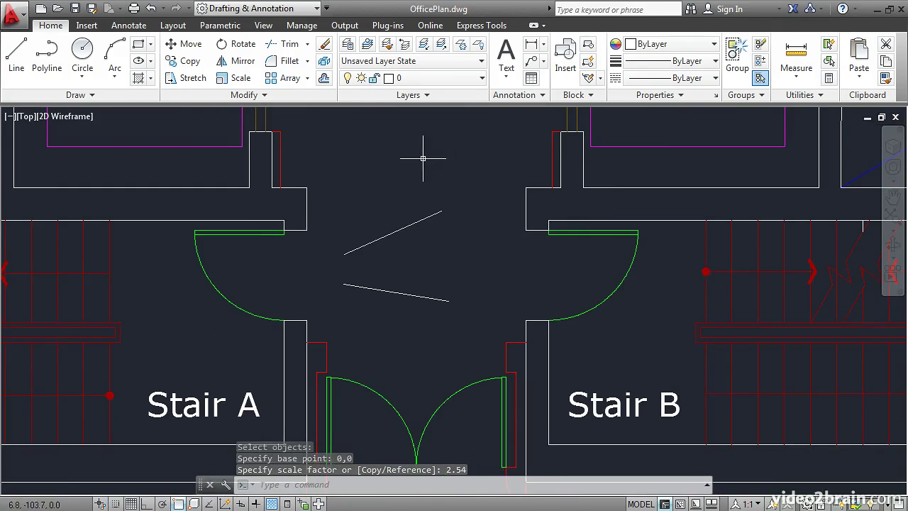
{"action": "left_click", "coordinate": [801, 56]}
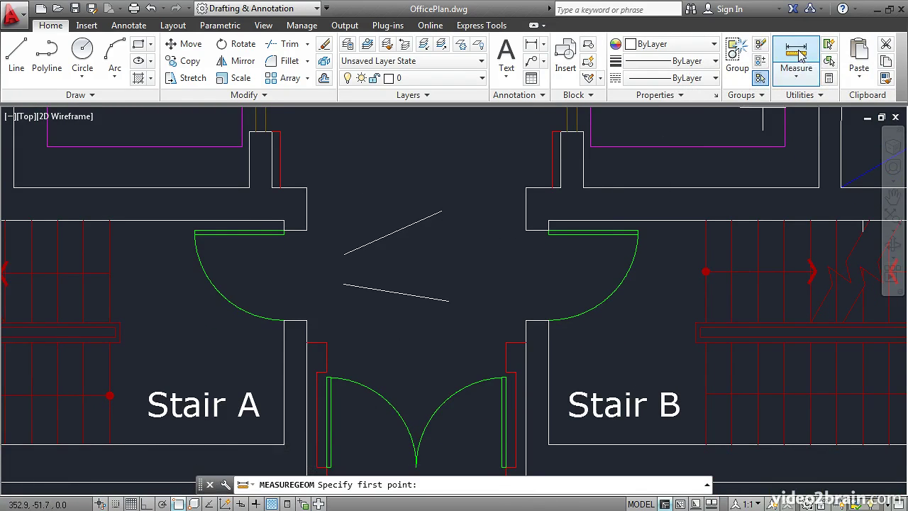
{"action": "left_click", "coordinate": [525, 230]}
{"action": "left_click", "coordinate": [526, 320]}
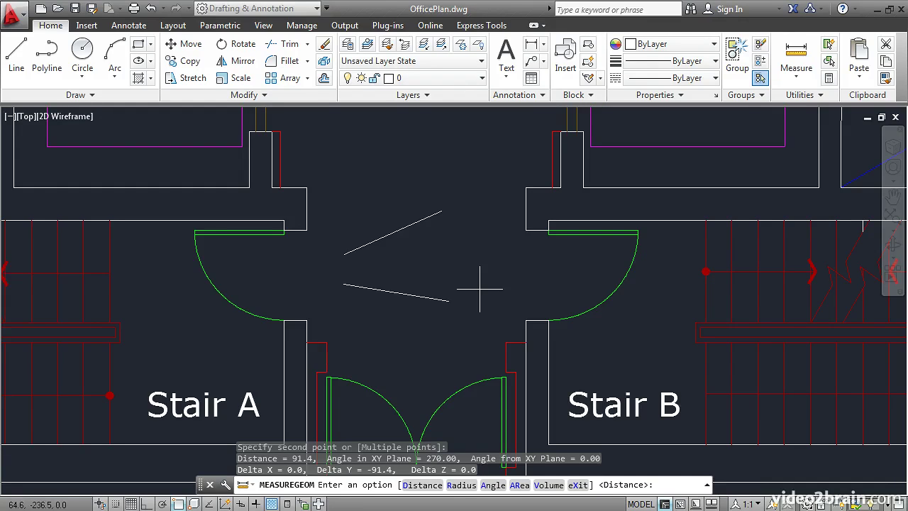
{"action": "key", "text": "Escape"}
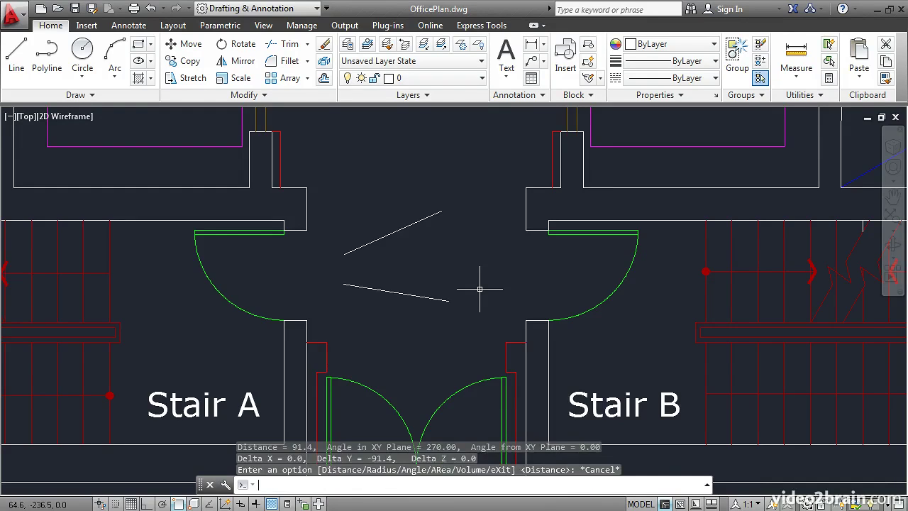
- Open the QuickCalc calculator and convert a length of 3 feet to centimeters
{"action": "type", "text": "QUICKCALC"}
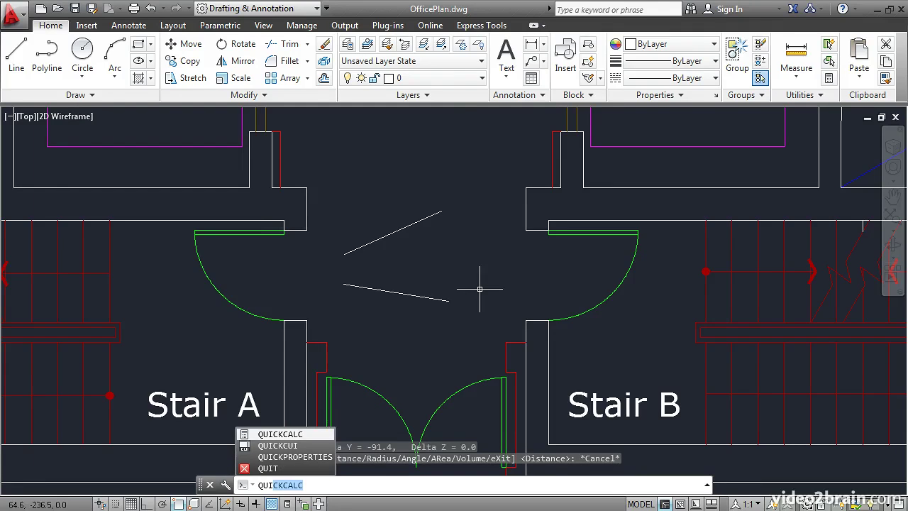
{"action": "key", "text": "Return"}
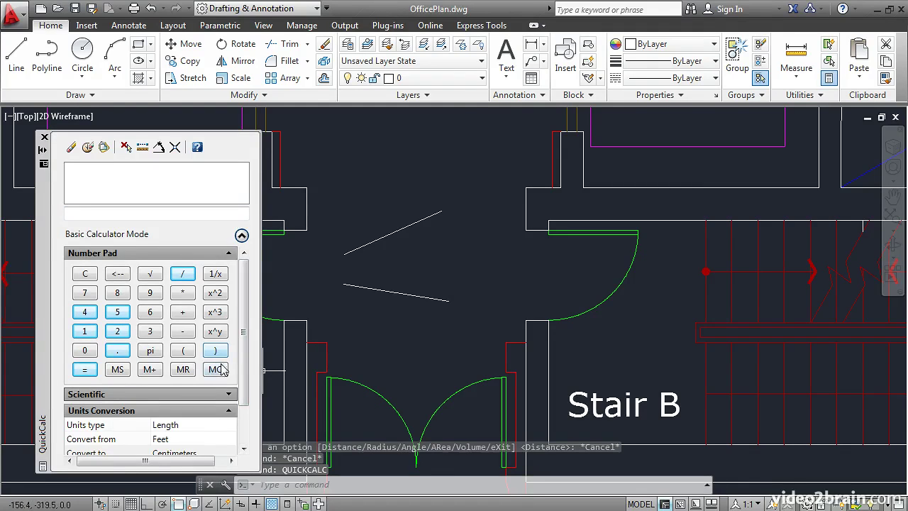
{"action": "left_click_drag", "start_coordinate": [243, 344], "coordinate": [243, 396]}
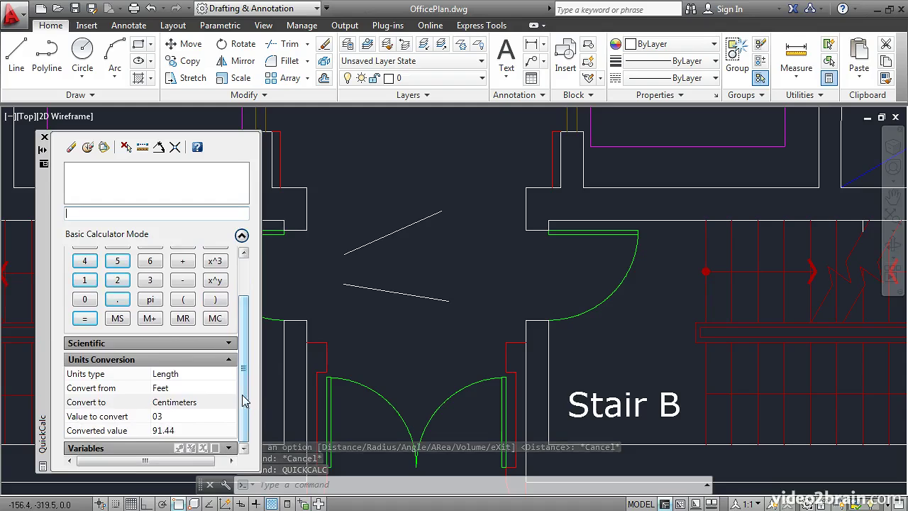
{"action": "left_click", "coordinate": [166, 416]}
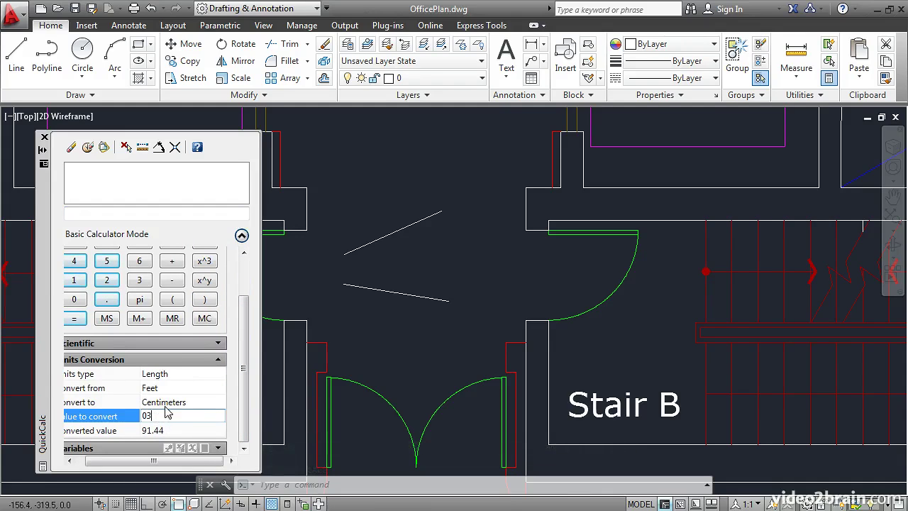
{"action": "key", "text": "Return"}
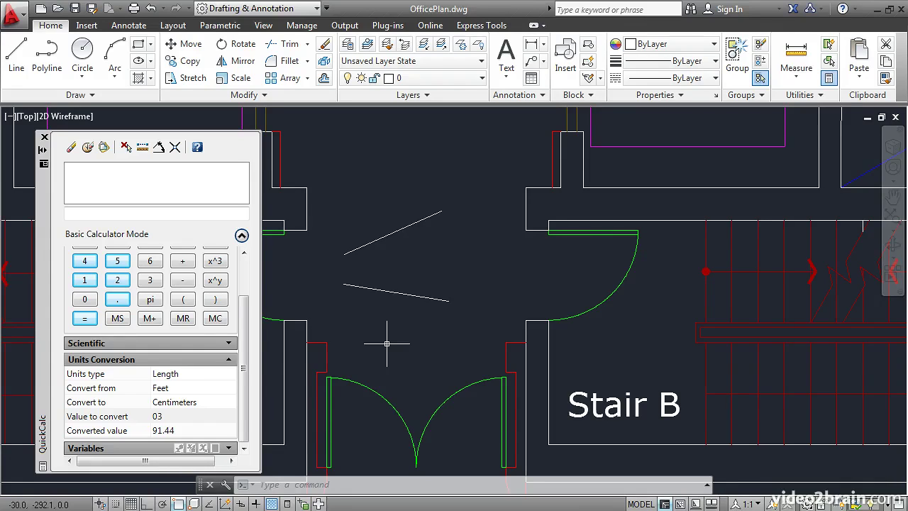
- Set the drawing units' length precision to eight decimal places (0.00000000)
{"action": "type", "text": "un"}
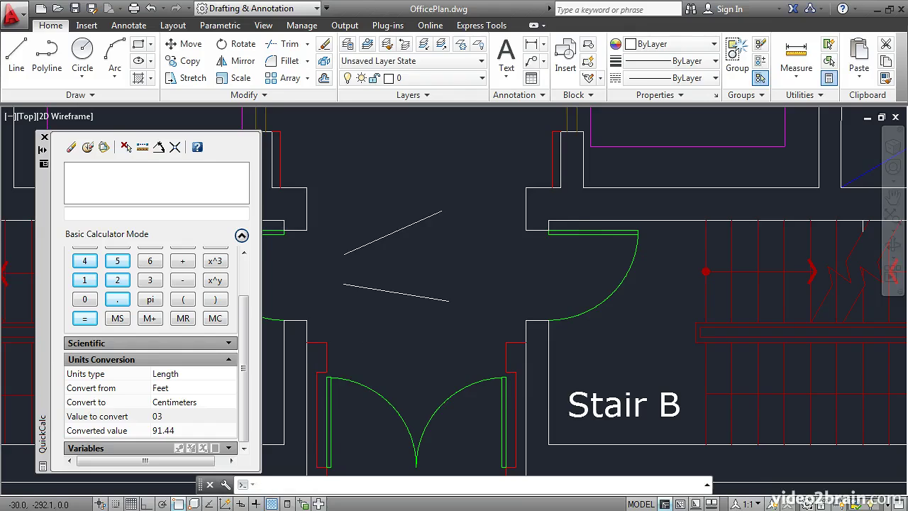
{"action": "key", "text": "Return"}
{"action": "left_click", "coordinate": [391, 190]}
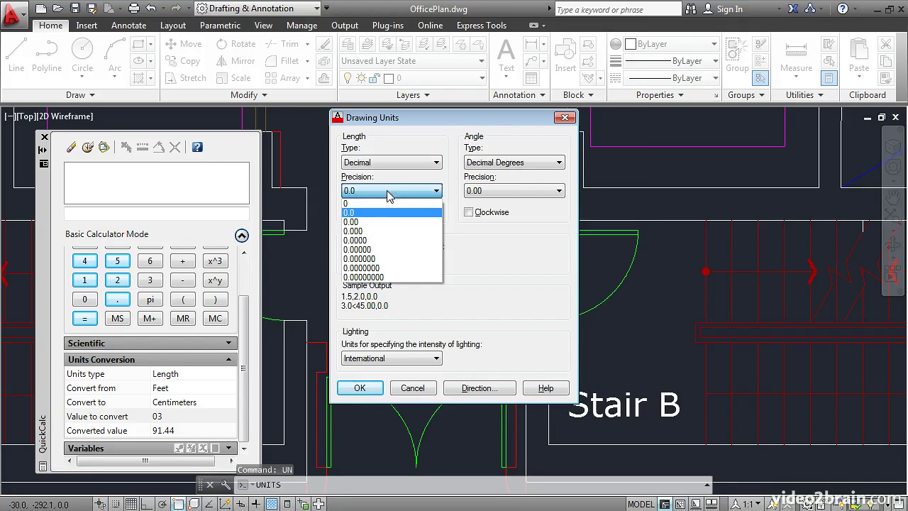
{"action": "left_click", "coordinate": [382, 277]}
{"action": "left_click", "coordinate": [360, 388]}
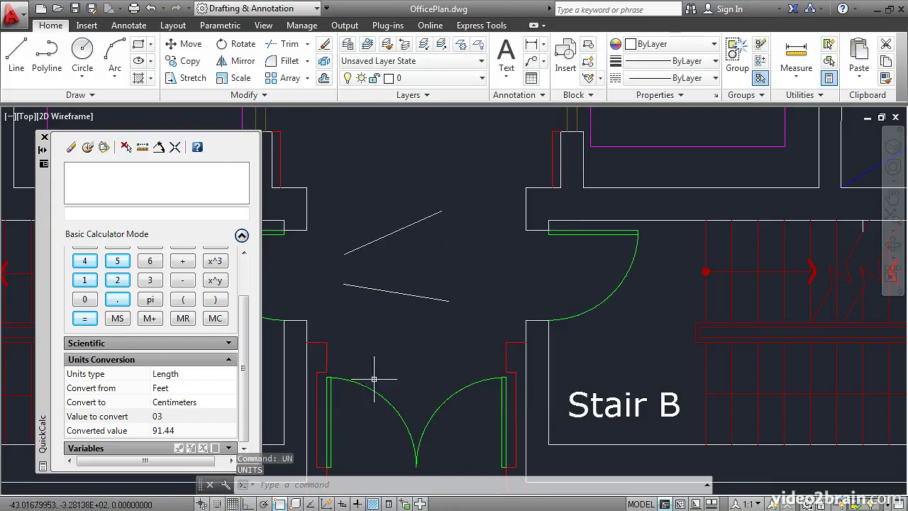
- Measure the Stair B door opening again between its two wall corners at the eight-decimal precision
{"action": "left_click", "coordinate": [795, 56]}
{"action": "left_click", "coordinate": [526, 229]}
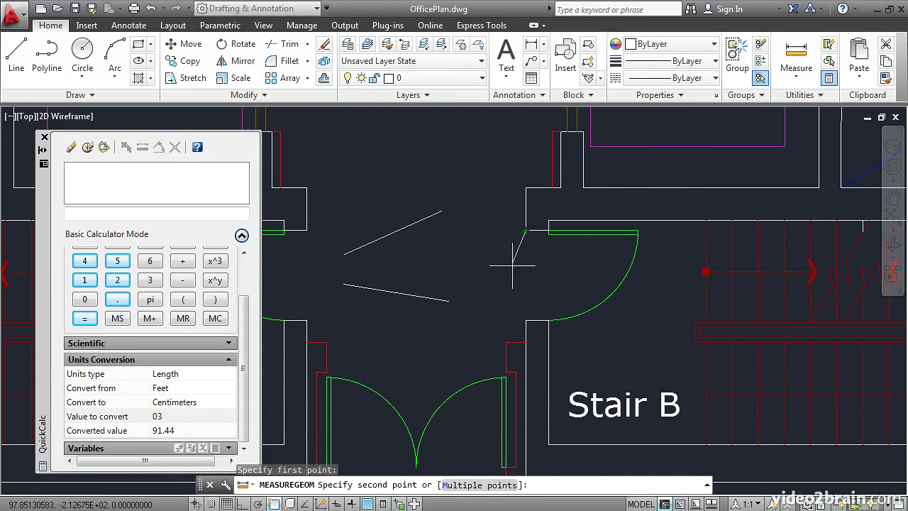
{"action": "left_click", "coordinate": [525, 321]}
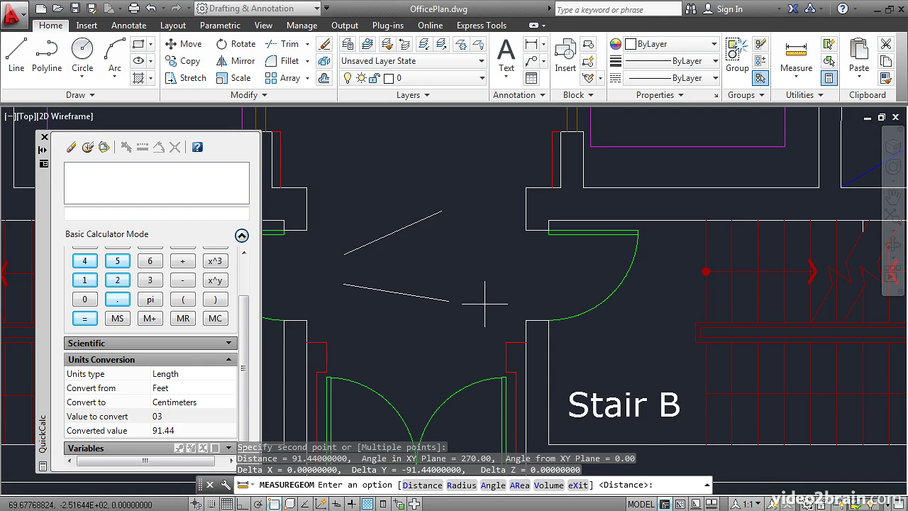
{"action": "key", "text": "Escape"}
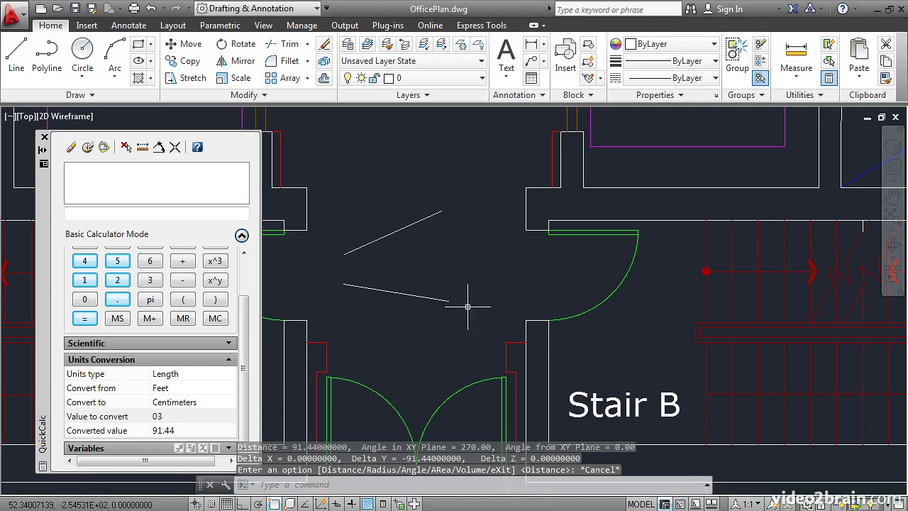
- Set the drawing units' length type to Architectural and the insertion scale to Inches
{"action": "type", "text": "un"}
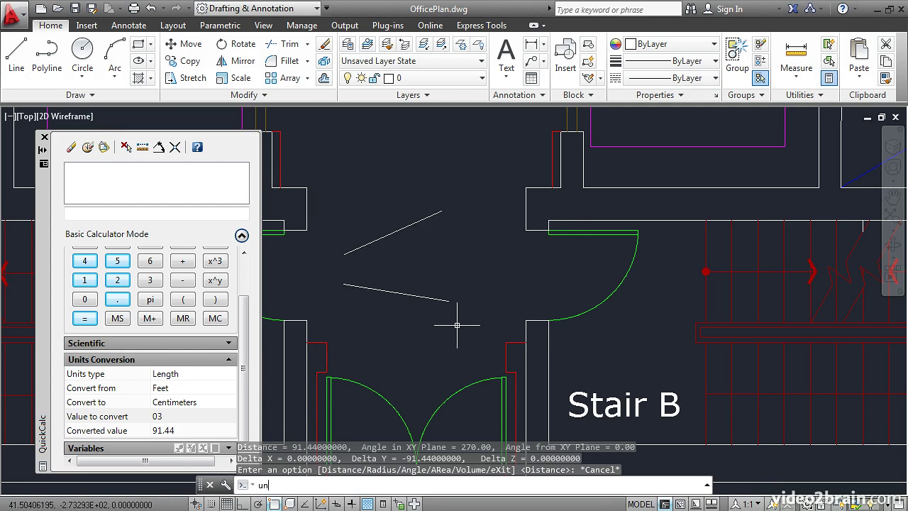
{"action": "key", "text": "Return"}
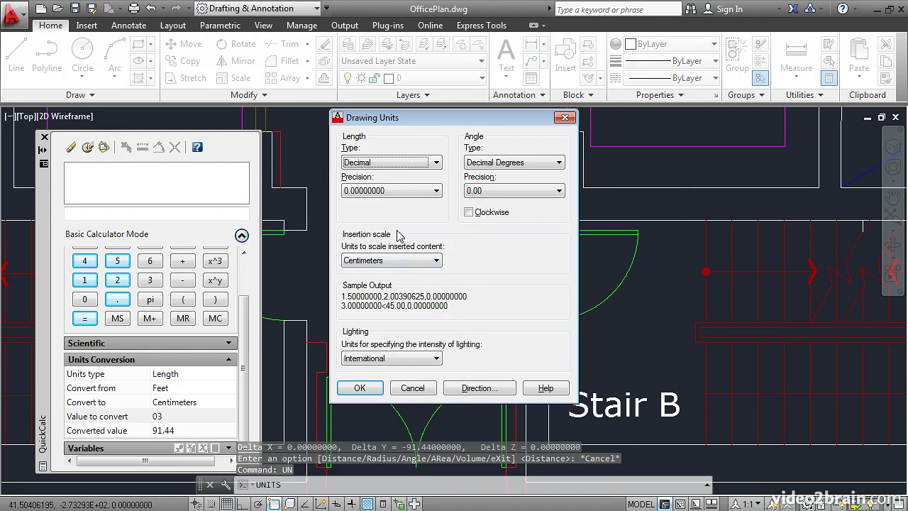
{"action": "left_click", "coordinate": [433, 165]}
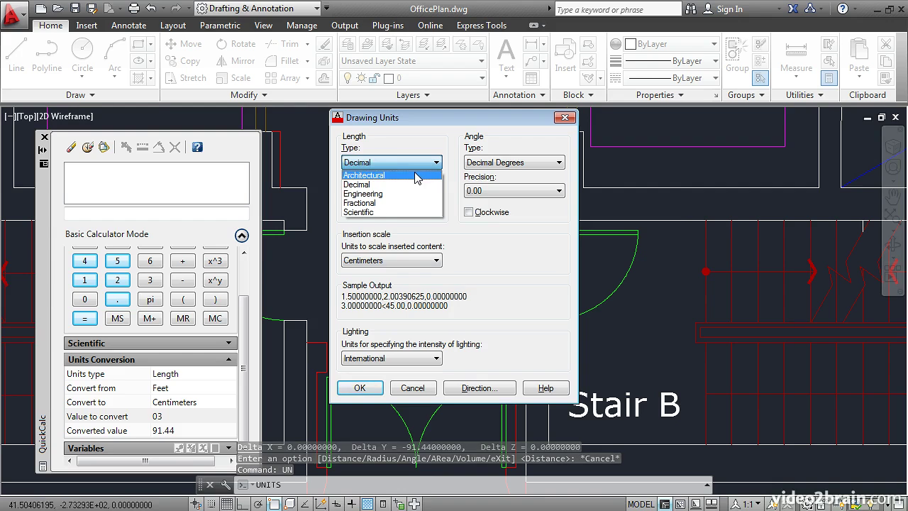
{"action": "left_click", "coordinate": [424, 176]}
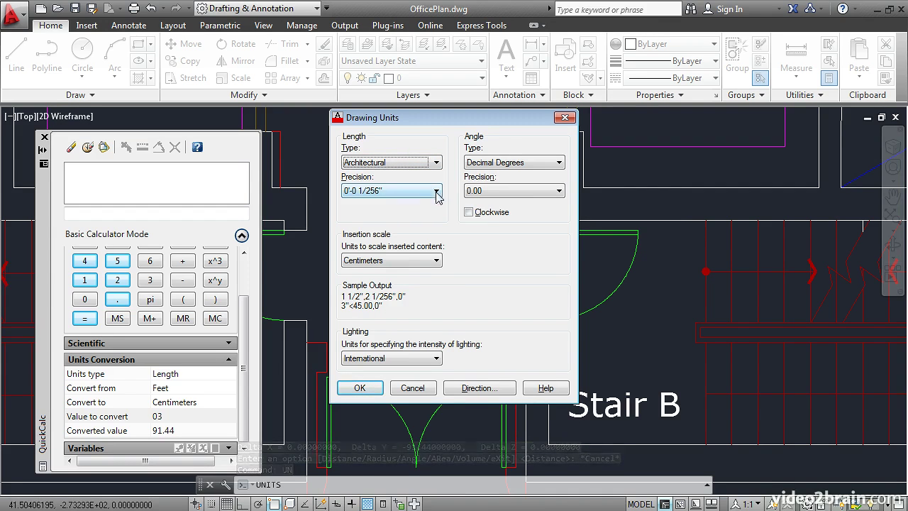
{"action": "left_click", "coordinate": [435, 262]}
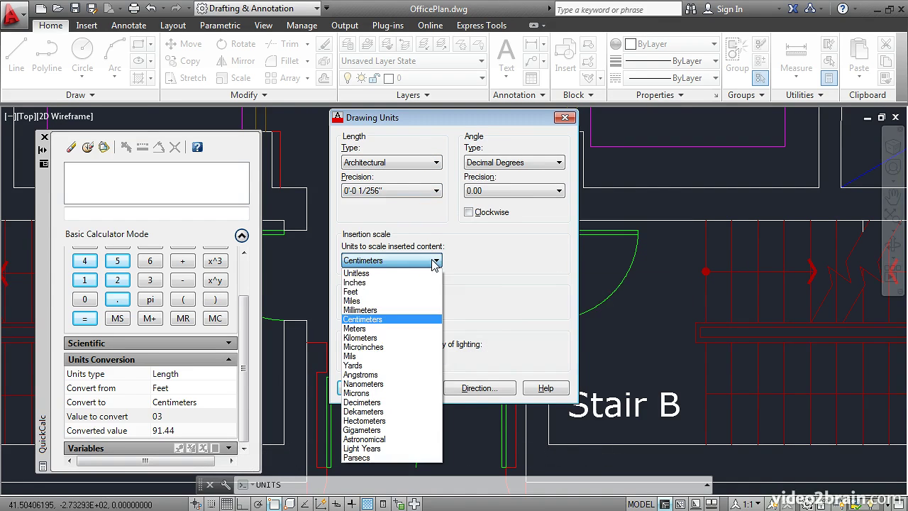
{"action": "left_click", "coordinate": [410, 284]}
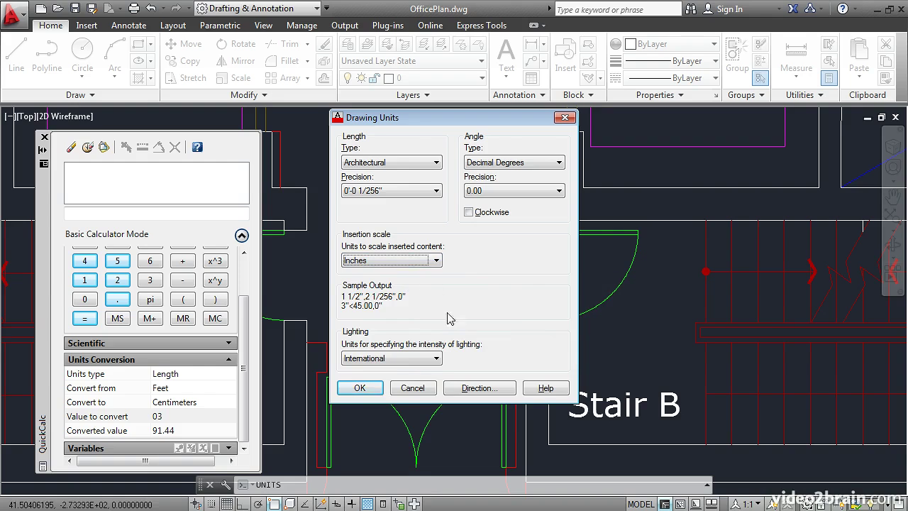
{"action": "left_click", "coordinate": [360, 388]}
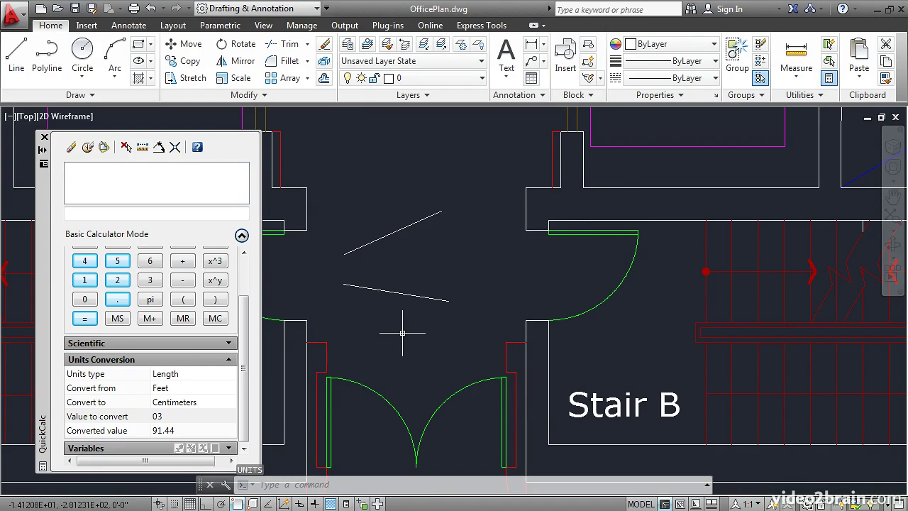
- Begin scaling all objects in the drawing with 0,0 as the base point
{"action": "type", "text": "sc"}
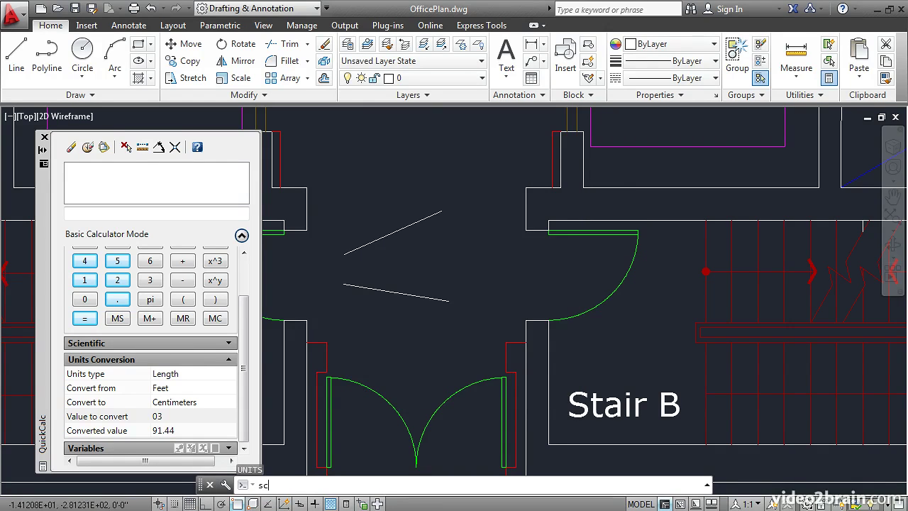
{"action": "key", "text": "Return"}
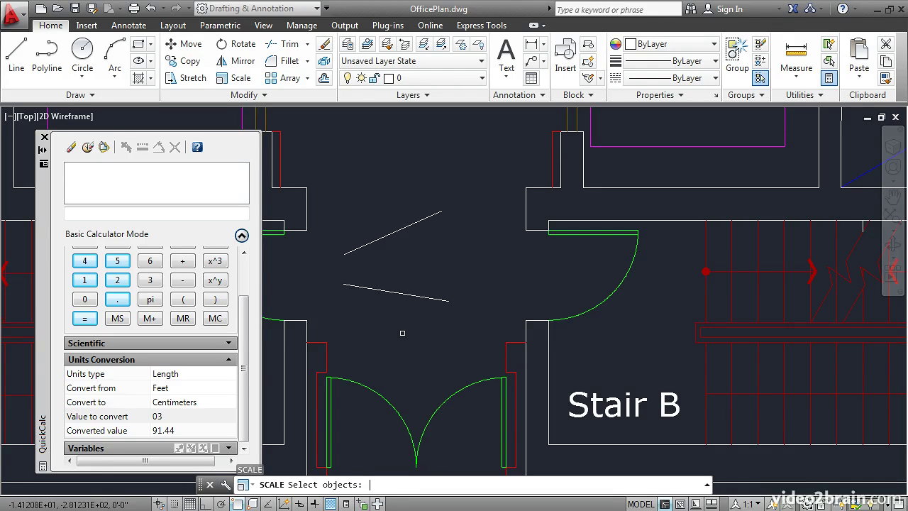
{"action": "type", "text": "all"}
{"action": "key", "text": "Return"}
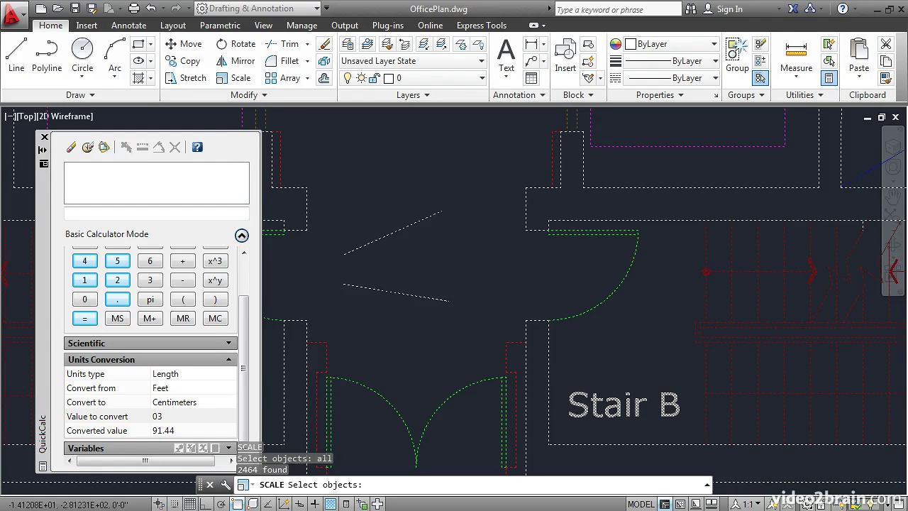
{"action": "key", "text": "Return"}
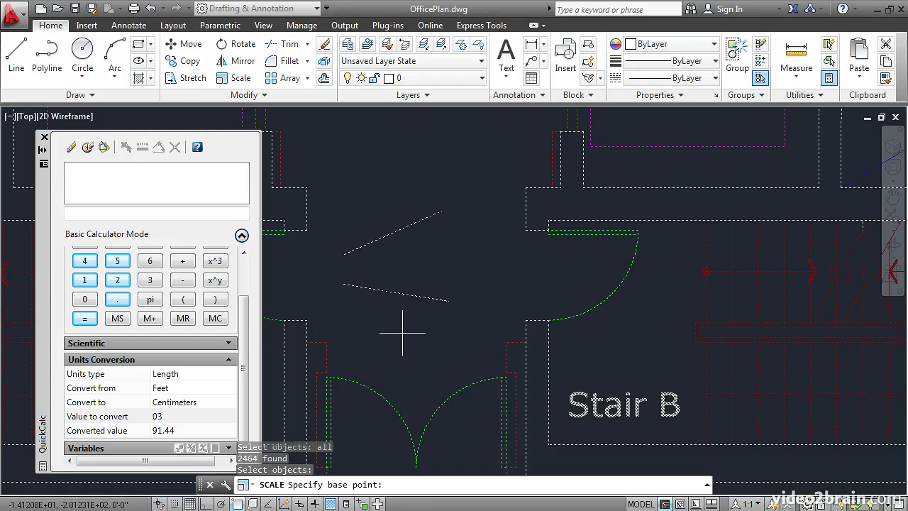
{"action": "type", "text": "0,0"}
{"action": "key", "text": "Return"}
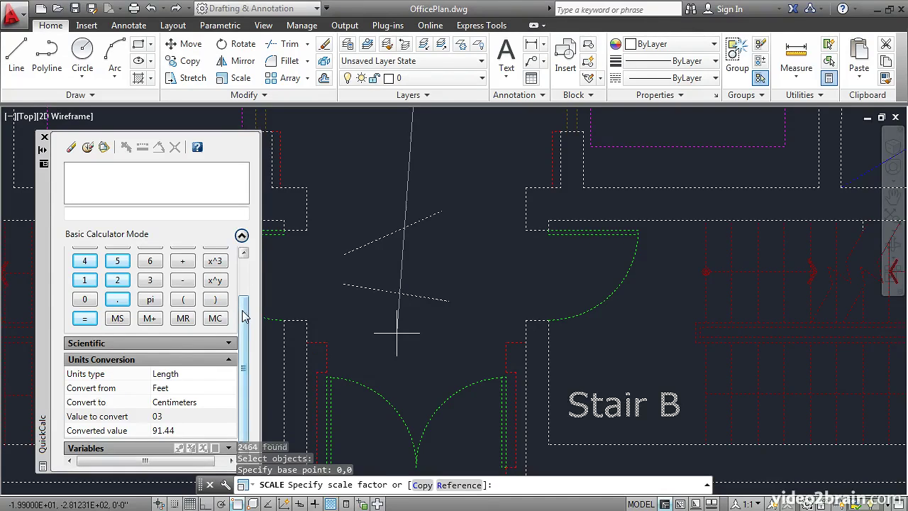
- Calculate 1/2.54 in QuickCalc and apply the result as the scale factor for the selected objects
{"action": "scroll", "coordinate": [244, 316], "scroll_direction": "up", "scroll_amount": 2}
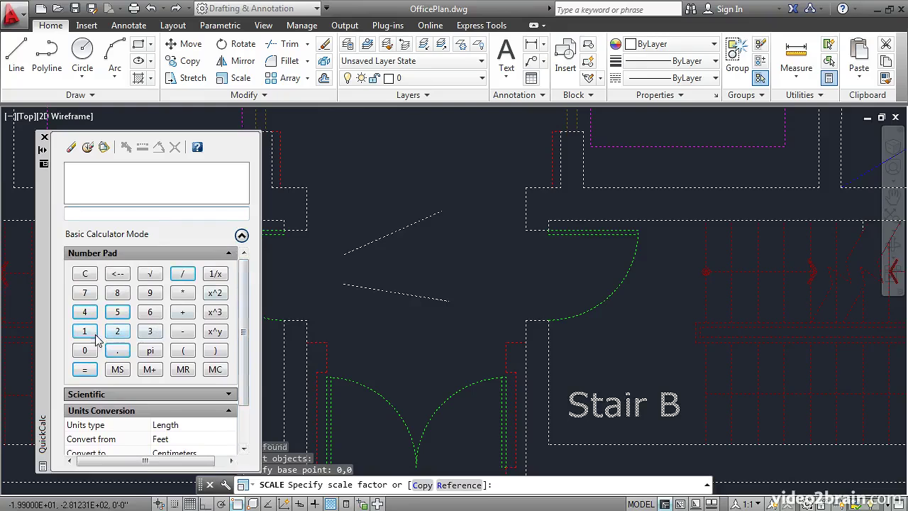
{"action": "left_click", "coordinate": [85, 331]}
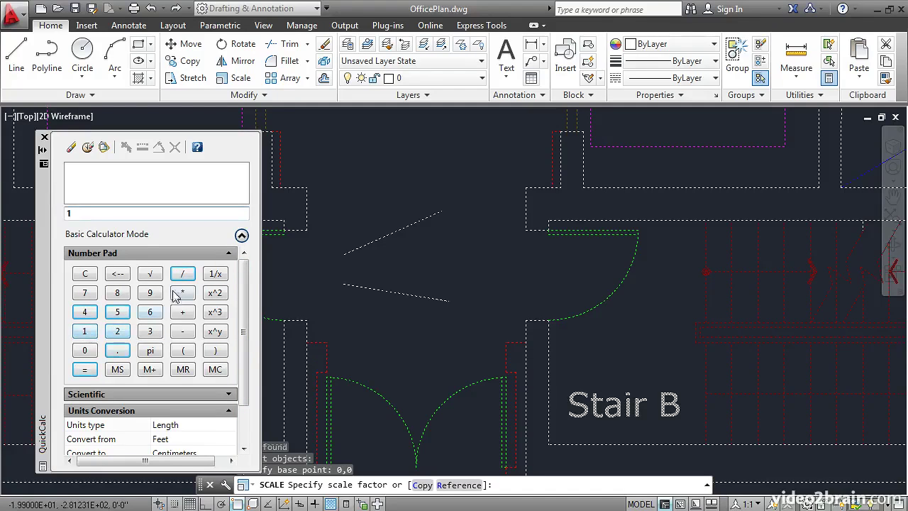
{"action": "left_click", "coordinate": [182, 274]}
{"action": "left_click", "coordinate": [118, 332]}
{"action": "left_click", "coordinate": [118, 351]}
{"action": "left_click", "coordinate": [117, 314]}
{"action": "left_click", "coordinate": [85, 312]}
{"action": "left_click", "coordinate": [83, 370]}
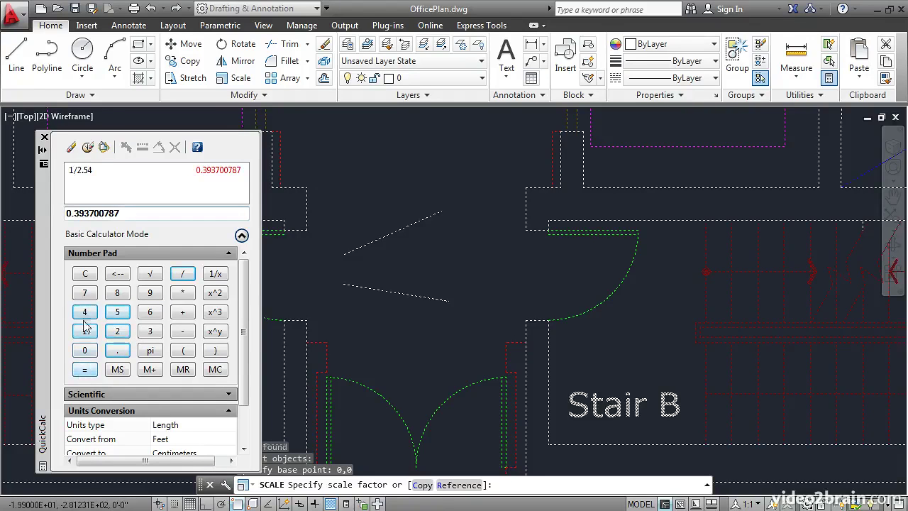
{"action": "left_click", "coordinate": [104, 152]}
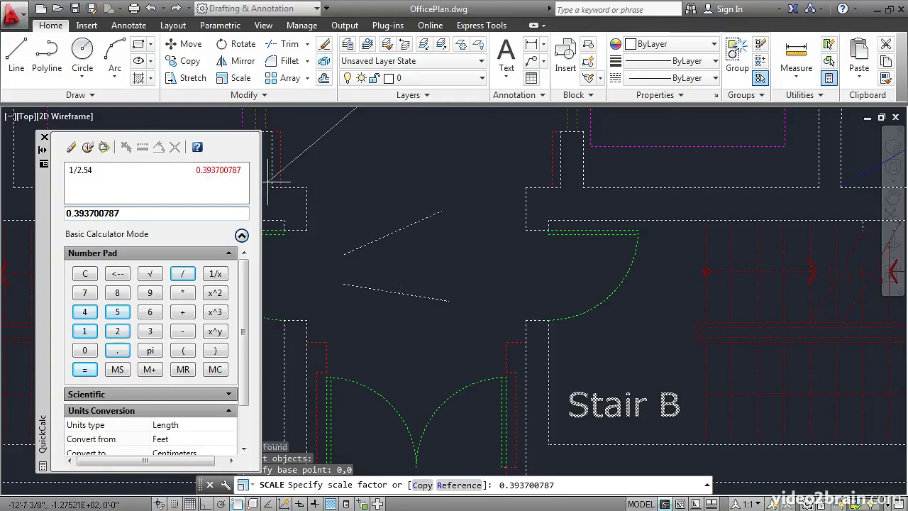
{"action": "key", "text": "Return"}
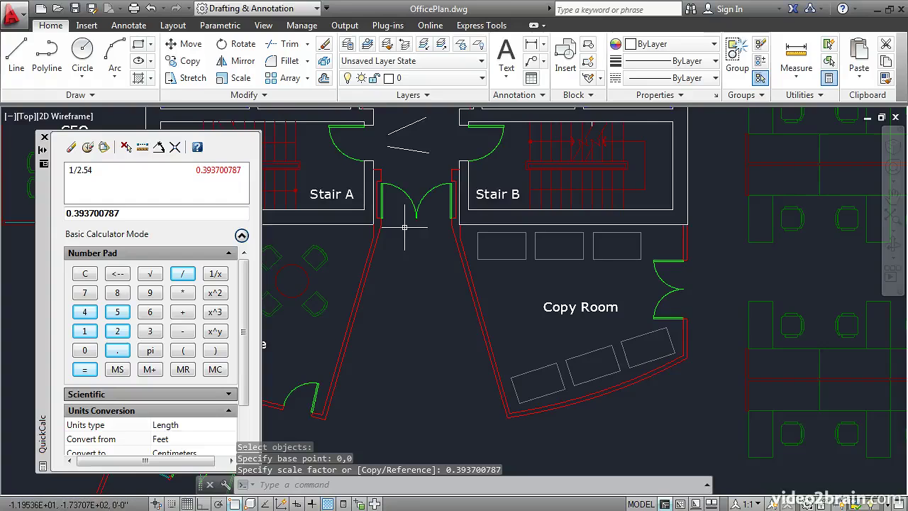
- Measure the rescaled Stair B door opening between its upper and lower wall corners
{"action": "scroll", "coordinate": [404, 228], "scroll_direction": "down", "scroll_amount": 2}
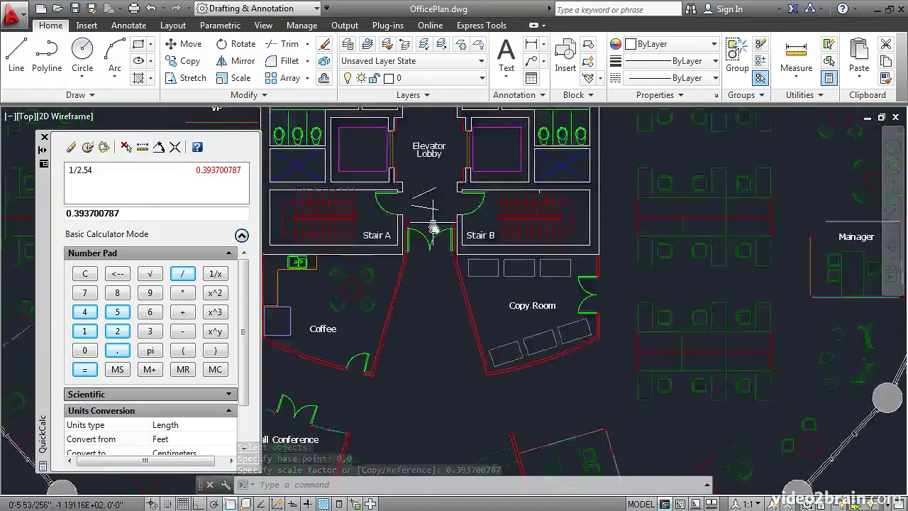
{"action": "scroll", "coordinate": [434, 231], "scroll_direction": "up", "scroll_amount": 2}
{"action": "scroll", "coordinate": [452, 278], "scroll_direction": "up", "scroll_amount": 3}
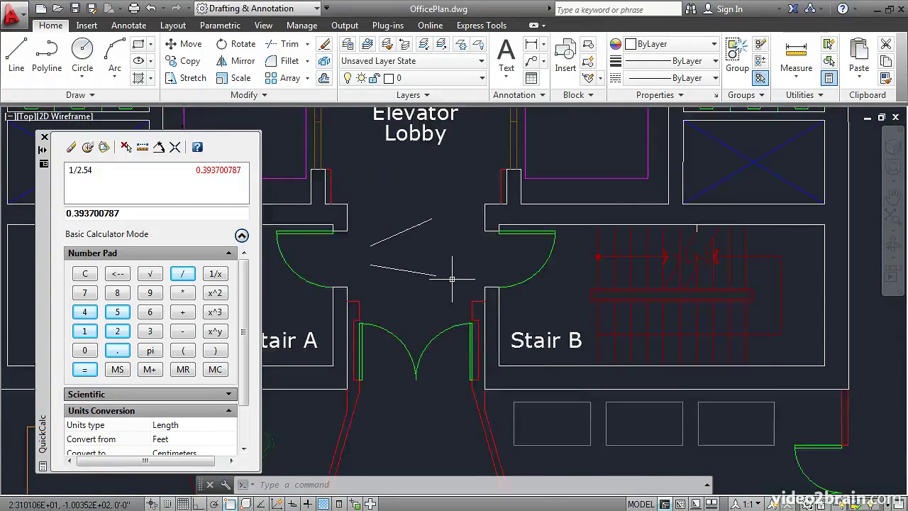
{"action": "scroll", "coordinate": [452, 278], "scroll_direction": "up", "scroll_amount": 2}
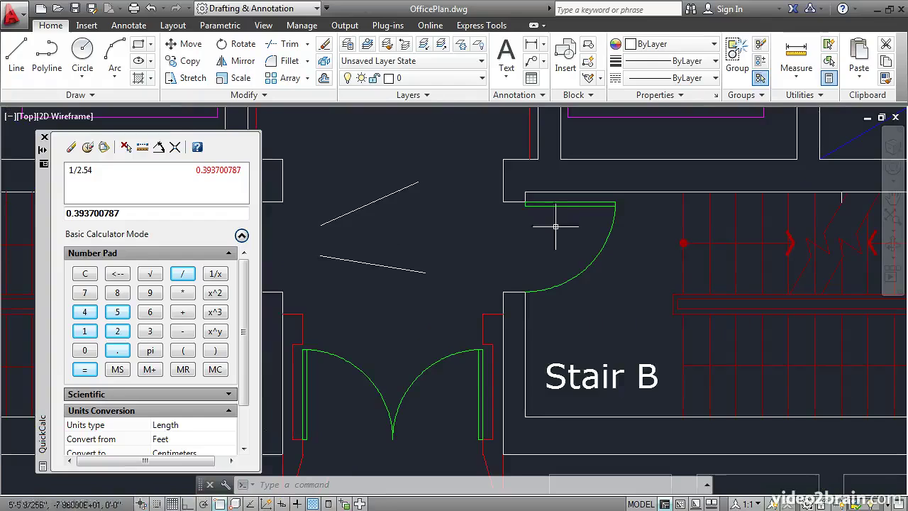
{"action": "left_click", "coordinate": [796, 53]}
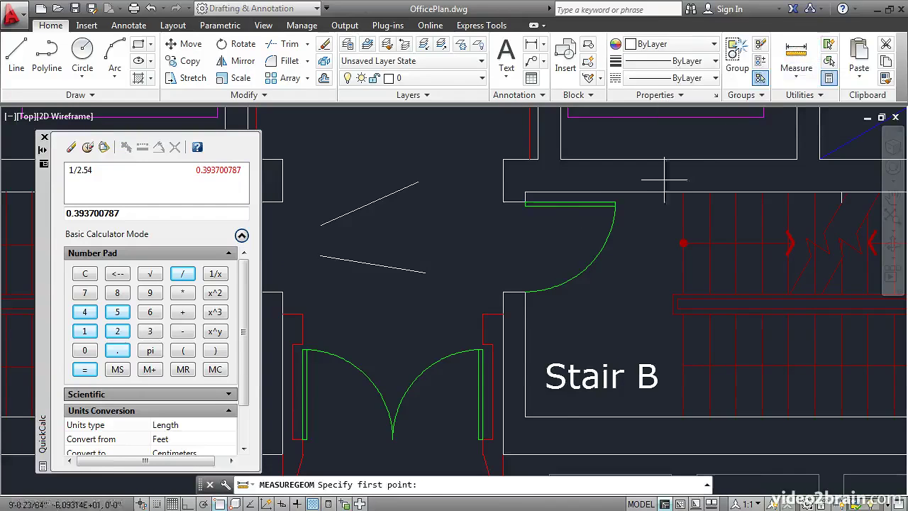
{"action": "left_click", "coordinate": [503, 201]}
{"action": "left_click", "coordinate": [505, 293]}
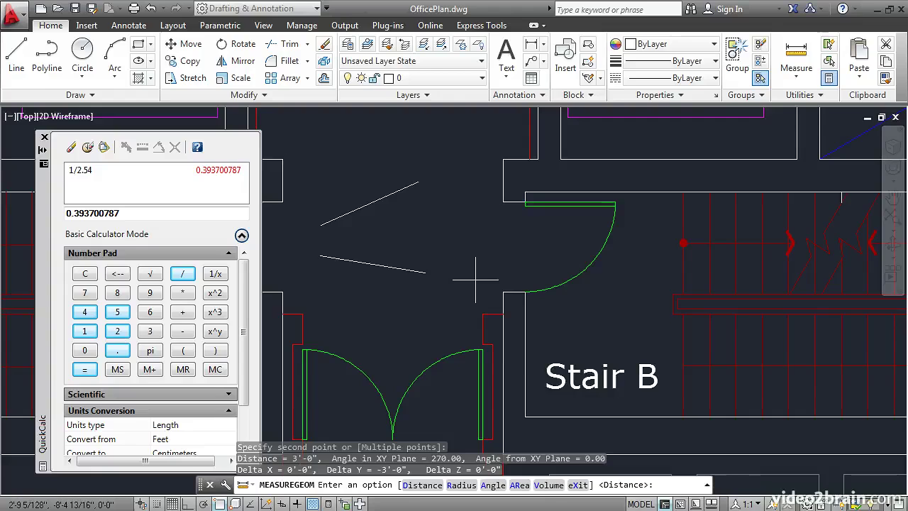
{"action": "key", "text": "Escape"}
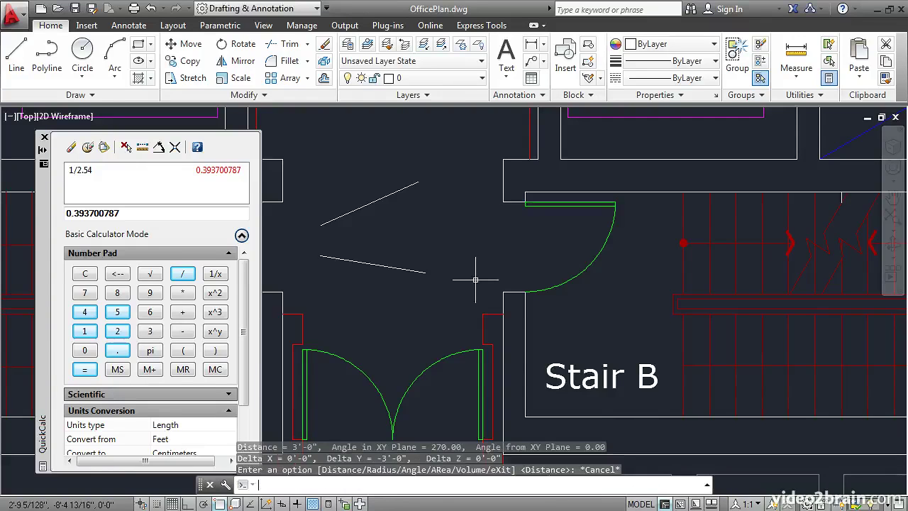